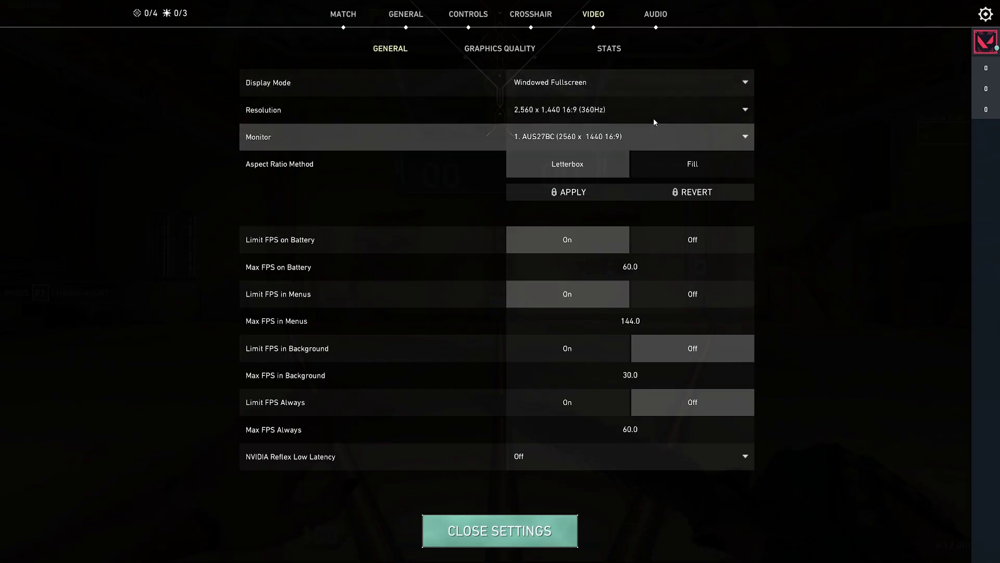
Leave the video settings to try the Vandal and the knife in the Shooting Range, and quit VALORANT
{"action": "key", "text": "Escape"}
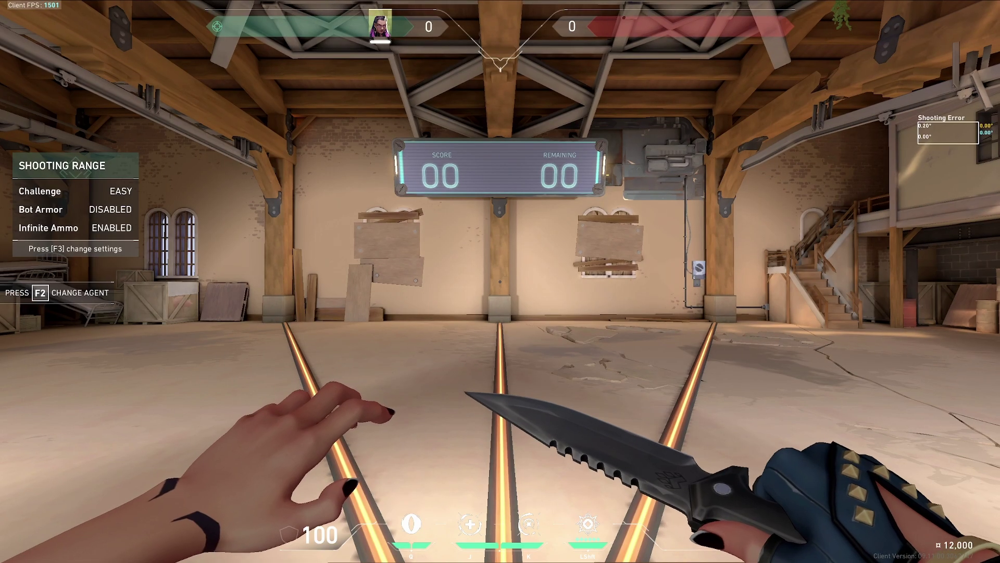
{"action": "key", "text": "b"}
{"action": "left_click", "coordinate": [510, 306]}
{"action": "key", "text": "b"}
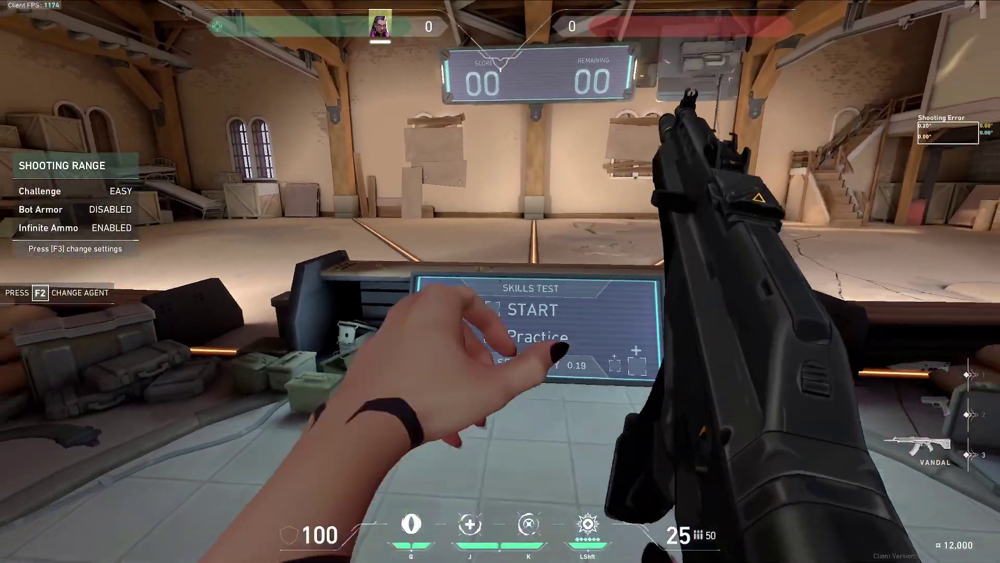
{"action": "key", "text": "3"}
{"action": "key", "text": "w"}
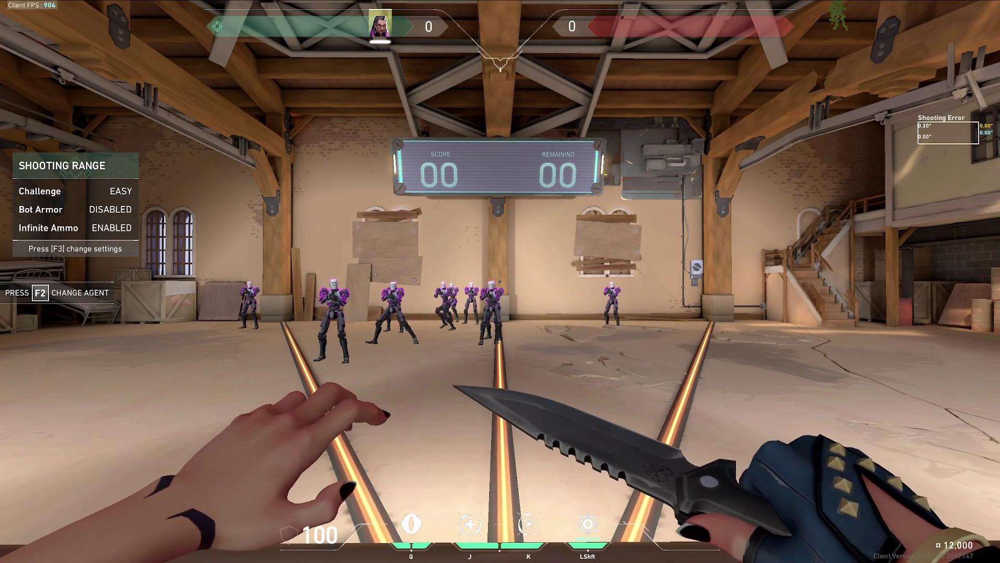
{"action": "key", "text": "alt+F4"}
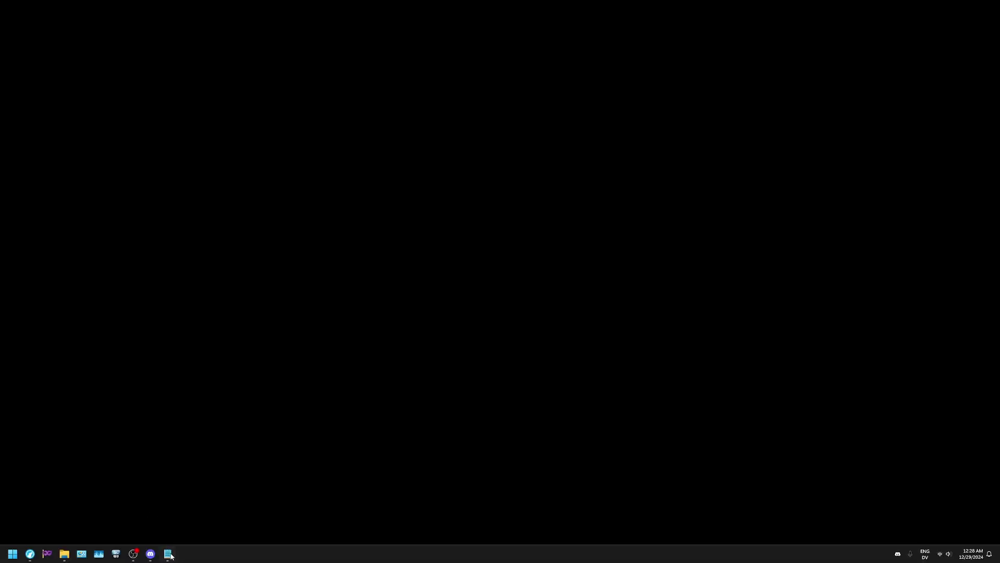
Check the installed Windows version with winver, moving the About Windows dialog near the middle of the desktop before closing it
{"action": "left_click", "coordinate": [14, 548]}
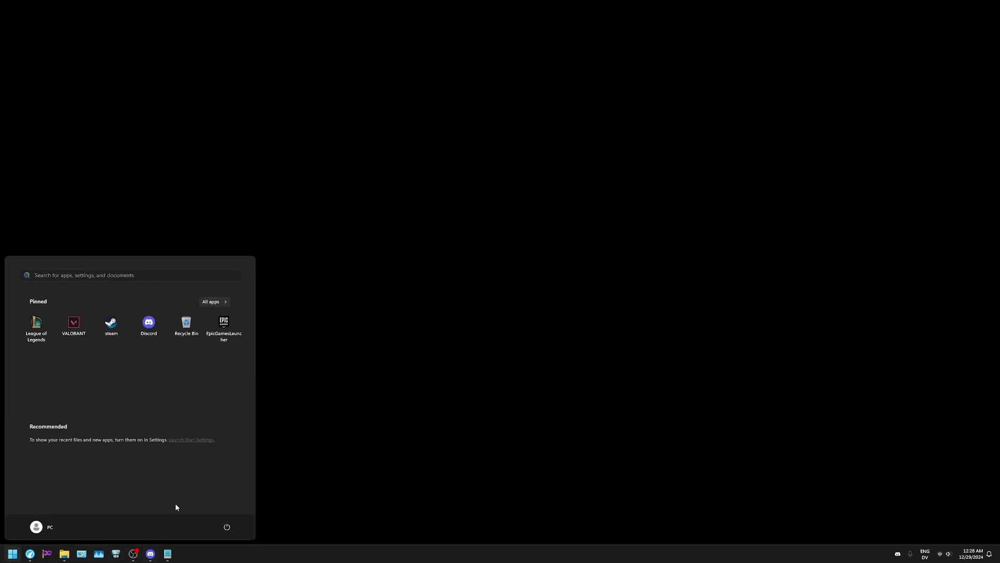
{"action": "type", "text": "winver"}
{"action": "key", "text": "Return"}
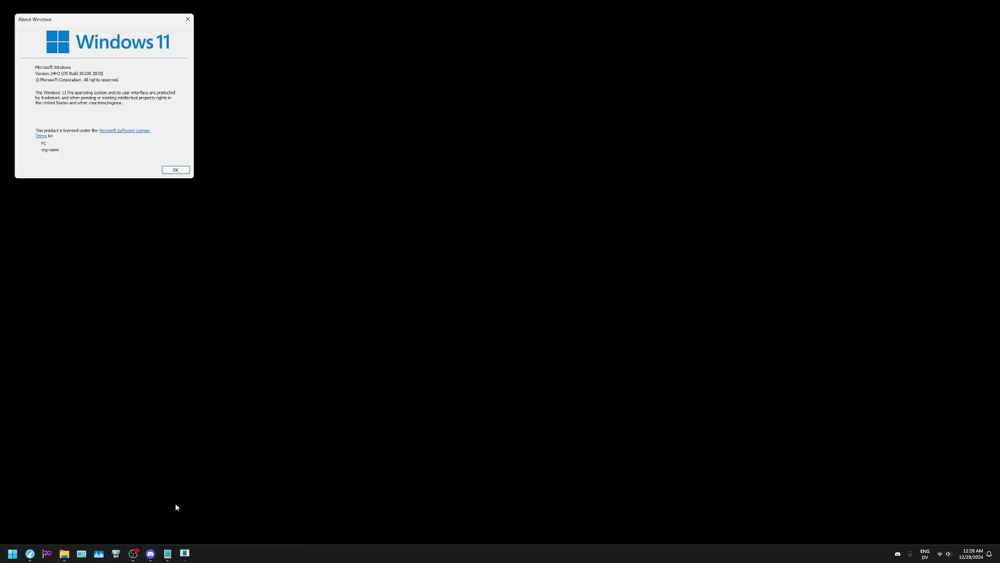
{"action": "left_click_drag", "start_coordinate": [116, 20], "coordinate": [510, 202]}
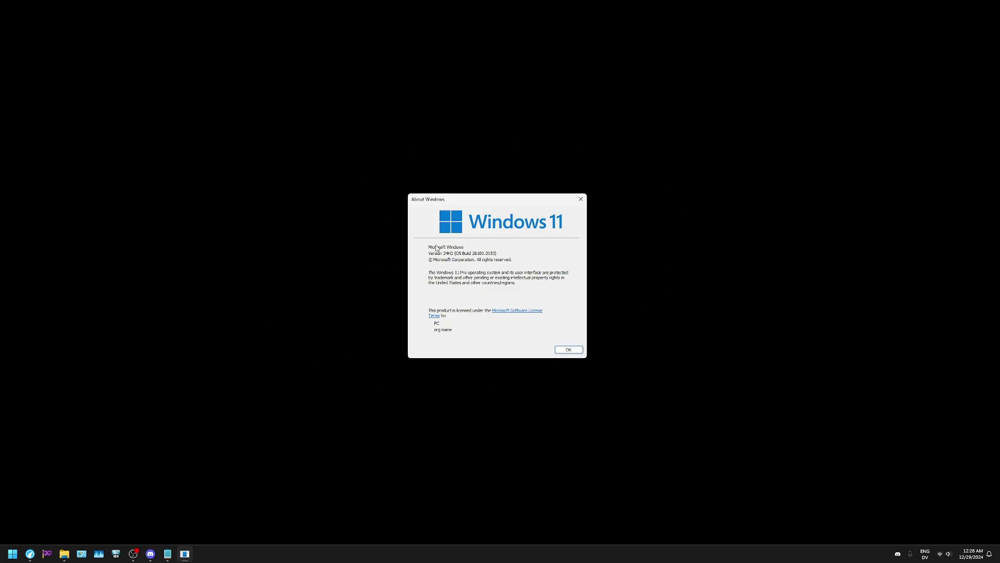
{"action": "left_click_drag", "start_coordinate": [513, 206], "coordinate": [477, 213]}
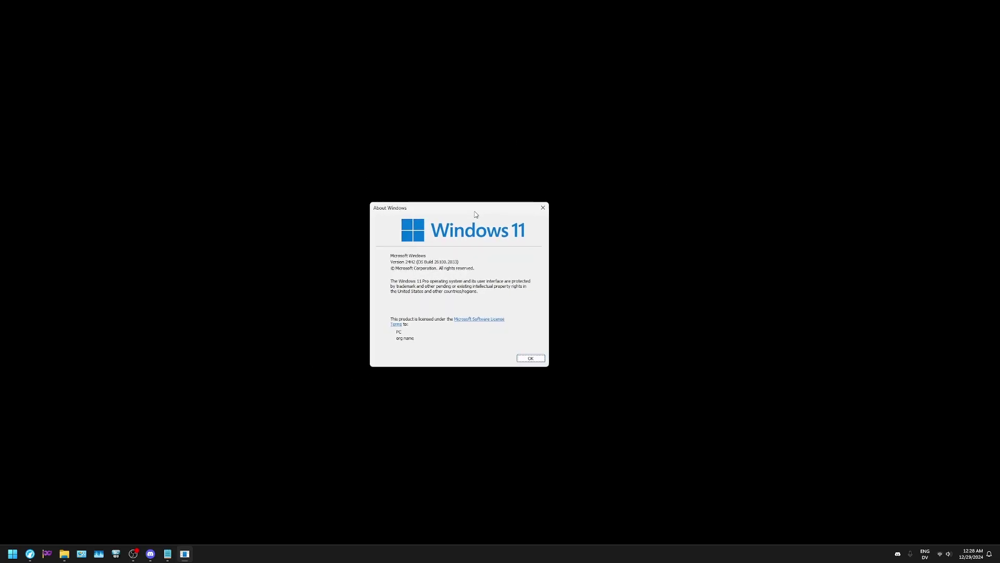
{"action": "left_click", "coordinate": [531, 356]}
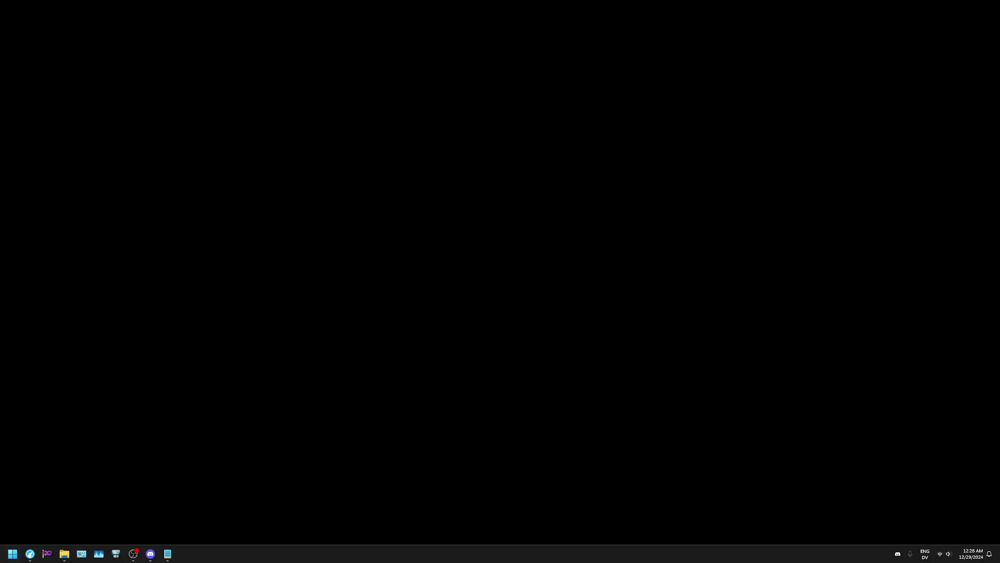
Look through the complete list of installed apps, including the system apps at its end, and close it
{"action": "key", "text": "super"}
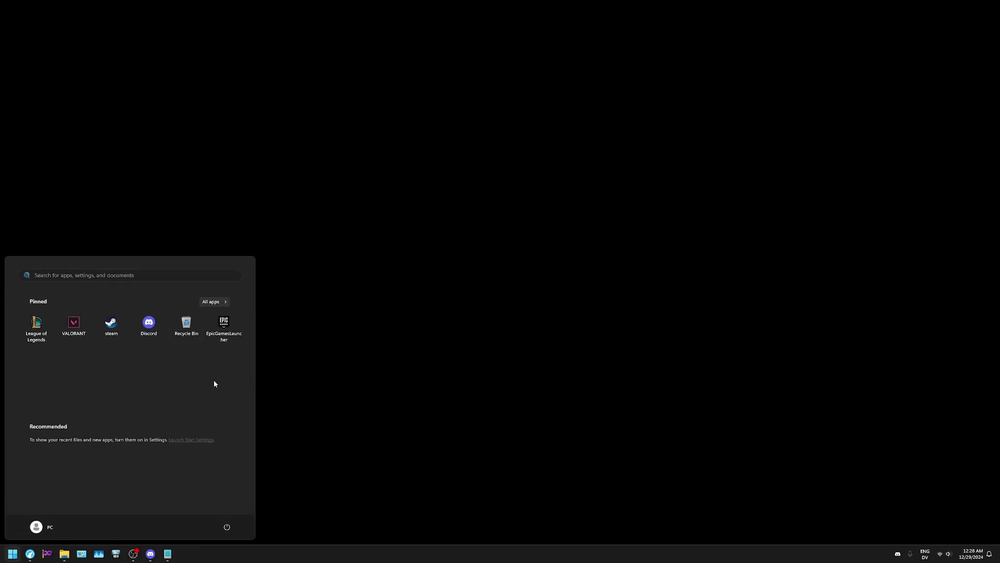
{"action": "left_click", "coordinate": [219, 302]}
{"action": "scroll", "coordinate": [184, 391], "scroll_direction": "down", "scroll_amount": 5}
{"action": "scroll", "coordinate": [191, 378], "scroll_direction": "up", "scroll_amount": 3}
{"action": "scroll", "coordinate": [142, 372], "scroll_direction": "down", "scroll_amount": 5}
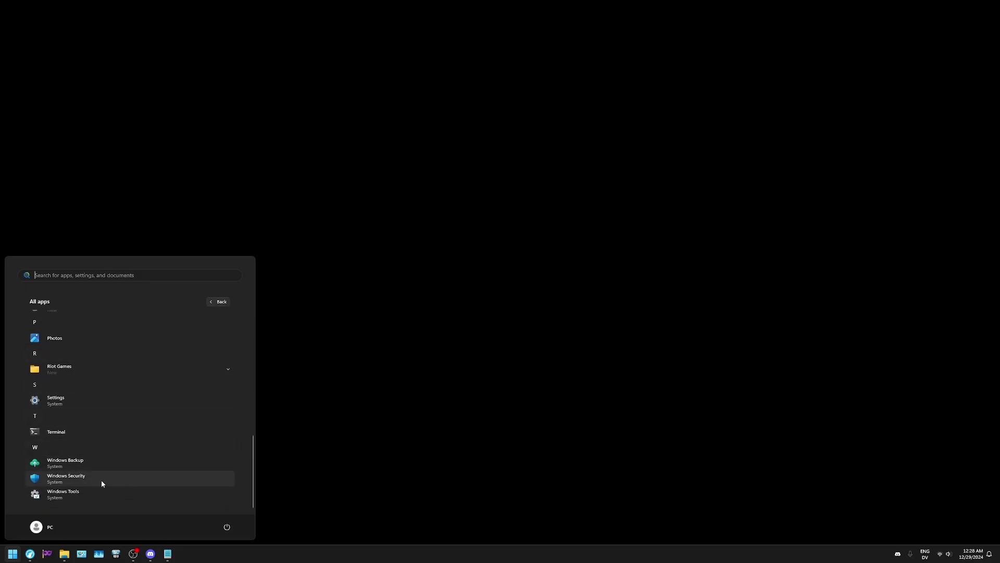
{"action": "scroll", "coordinate": [155, 412], "scroll_direction": "up", "scroll_amount": 8}
{"action": "scroll", "coordinate": [111, 387], "scroll_direction": "down", "scroll_amount": 8}
{"action": "key", "text": "Escape"}
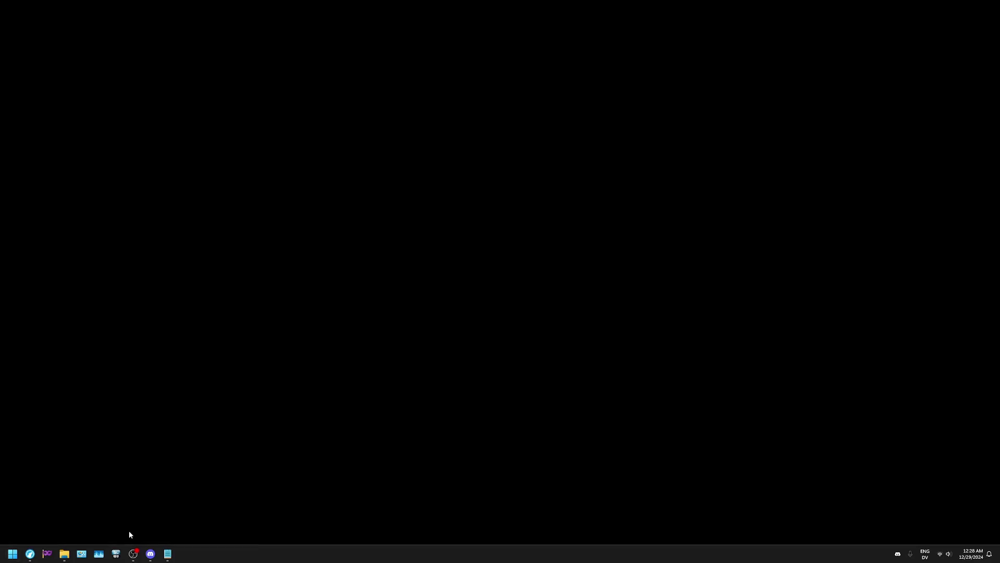
Review the installed programs in Control Panel's Programs and Features, and check the optional Windows features without changing any
{"action": "left_click", "coordinate": [81, 553]}
{"action": "left_click", "coordinate": [422, 310]}
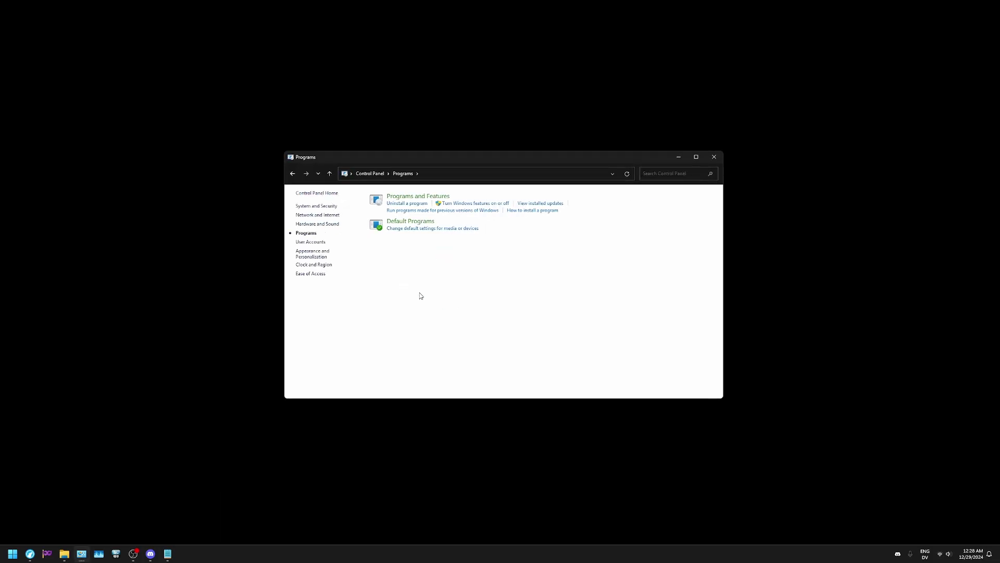
{"action": "left_click", "coordinate": [411, 208]}
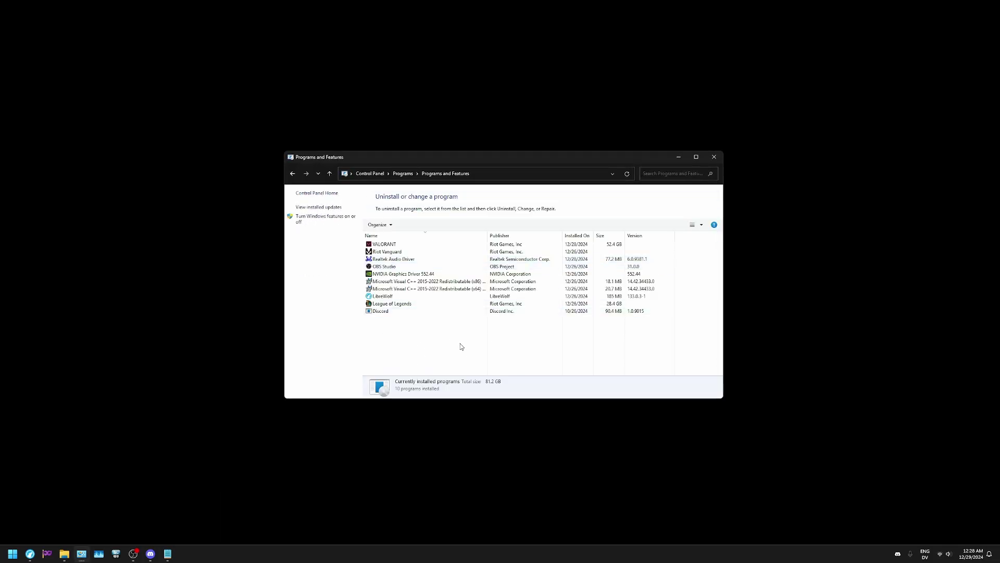
{"action": "left_click", "coordinate": [334, 221]}
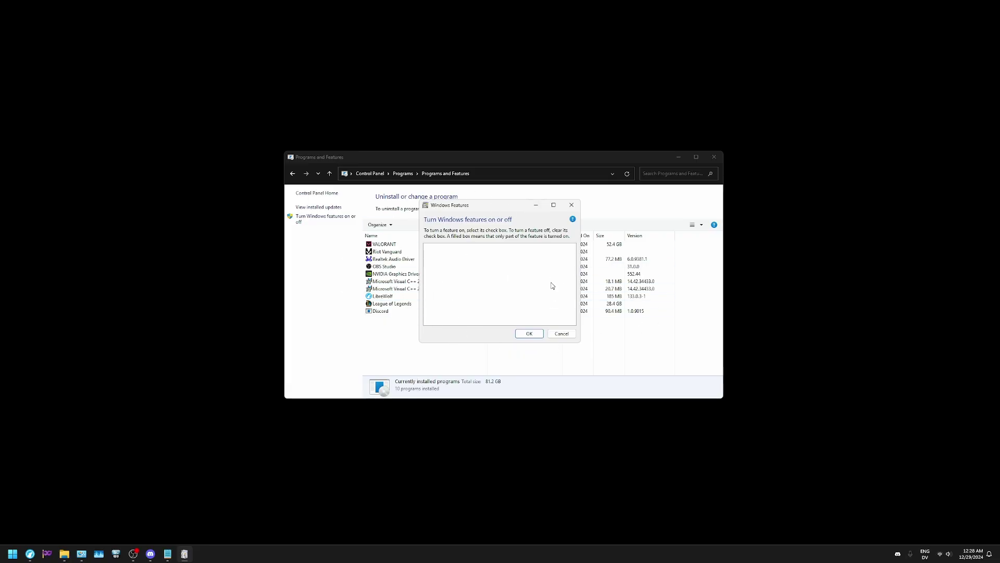
{"action": "left_click", "coordinate": [562, 332]}
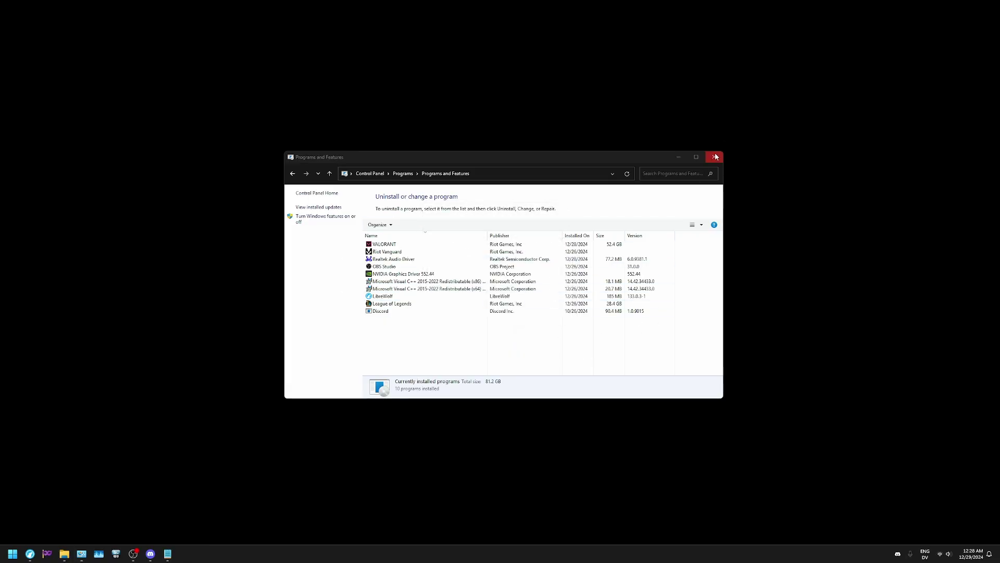
{"action": "left_click", "coordinate": [714, 154]}
Switch to LibreWolf and examine the file list and introduction of the UnattendedWinstall GitHub repository
{"action": "left_click", "coordinate": [30, 554]}
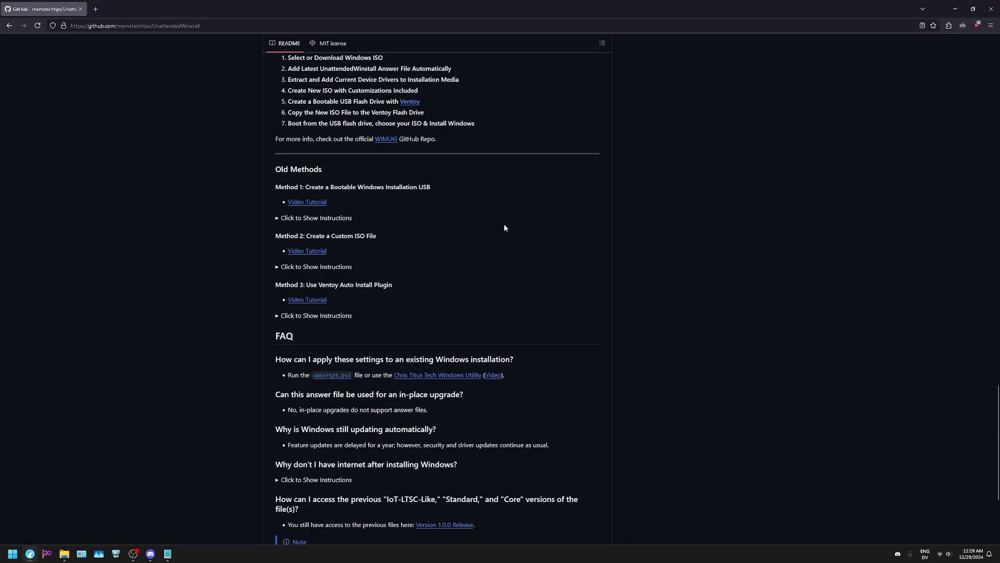
{"action": "scroll", "coordinate": [504, 225], "scroll_direction": "up", "scroll_amount": 20}
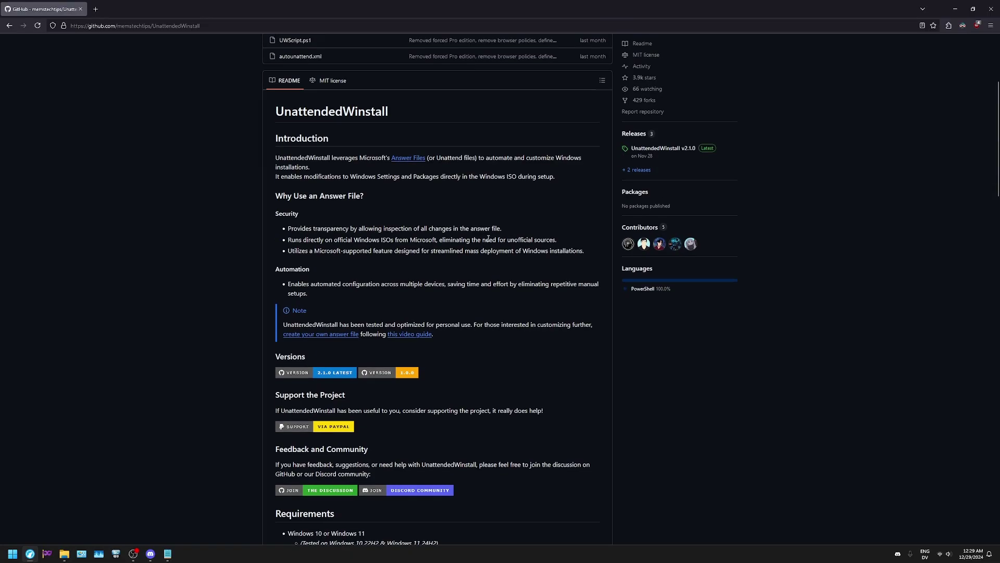
{"action": "scroll", "coordinate": [494, 250], "scroll_direction": "up", "scroll_amount": 5}
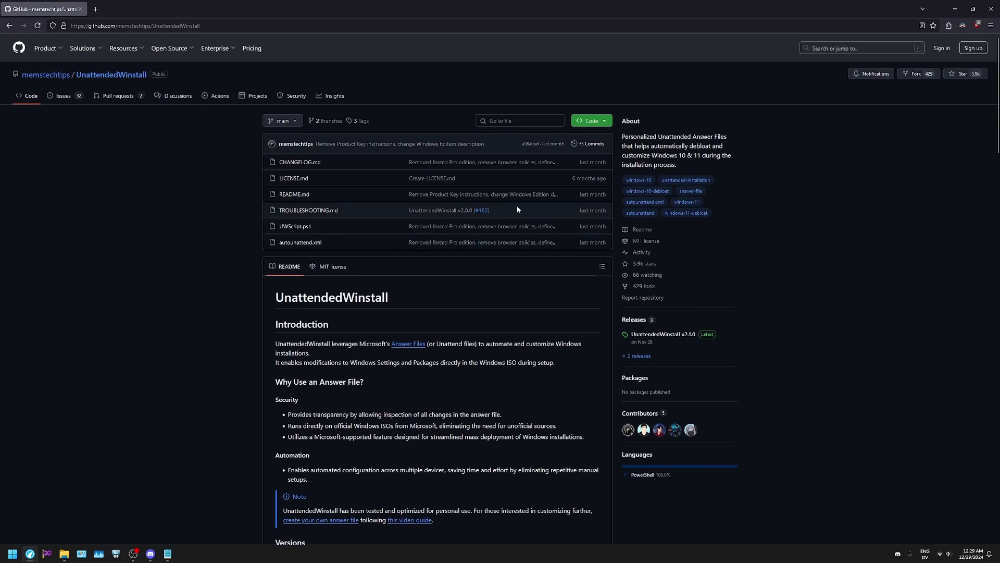
{"action": "left_click_drag", "start_coordinate": [268, 143], "coordinate": [554, 418]}
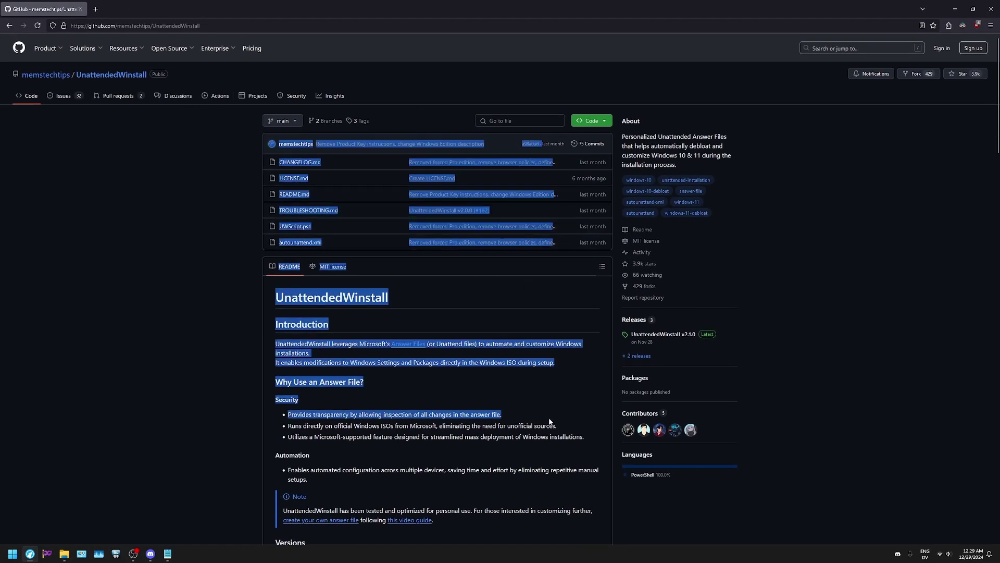
{"action": "left_click", "coordinate": [803, 271]}
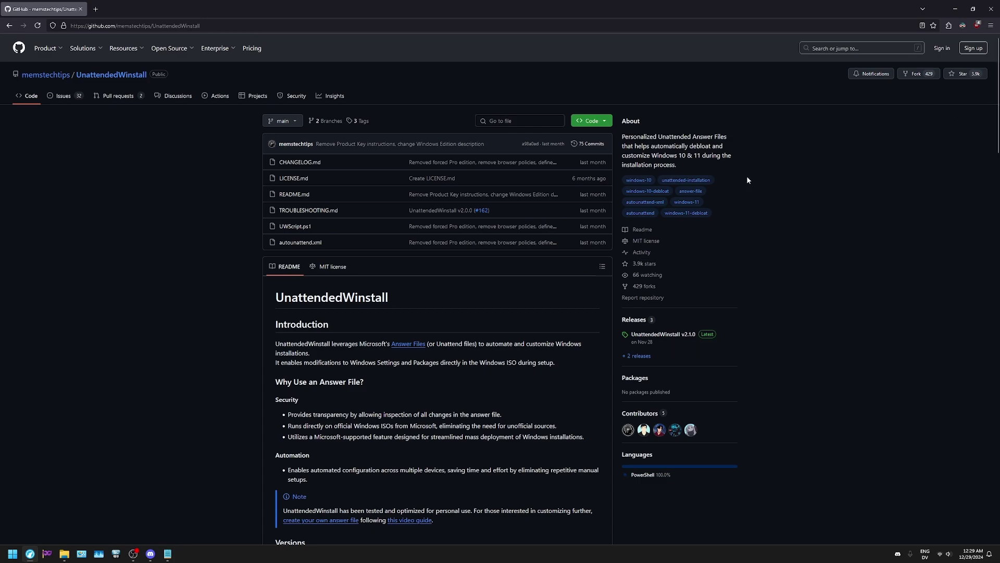
Examine the last FAQ entries of the README, on uninstalling Microsoft Edge and adding registry tweaks to autounattend.xml
{"action": "key", "text": "End"}
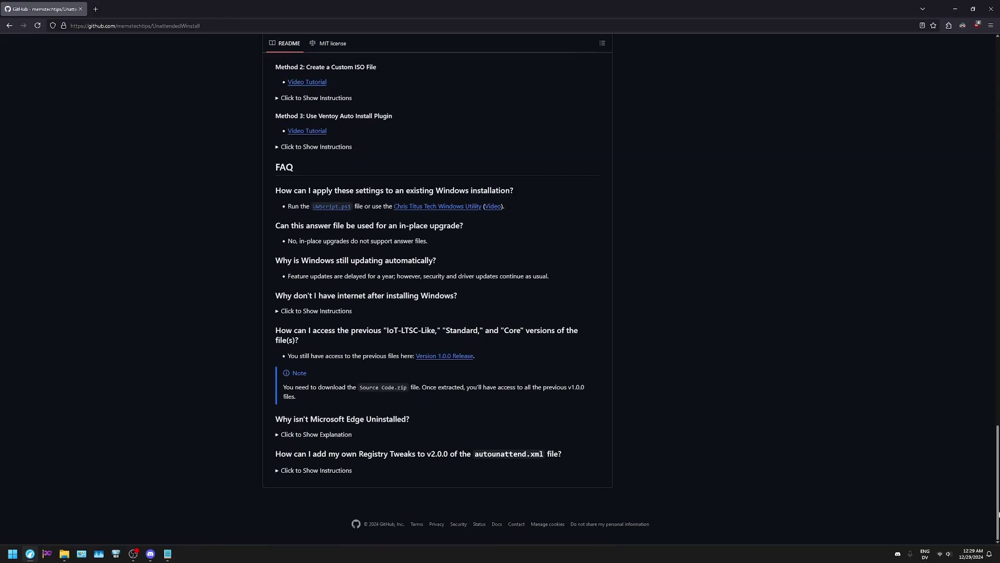
{"action": "left_click_drag", "start_coordinate": [468, 477], "coordinate": [256, 414]}
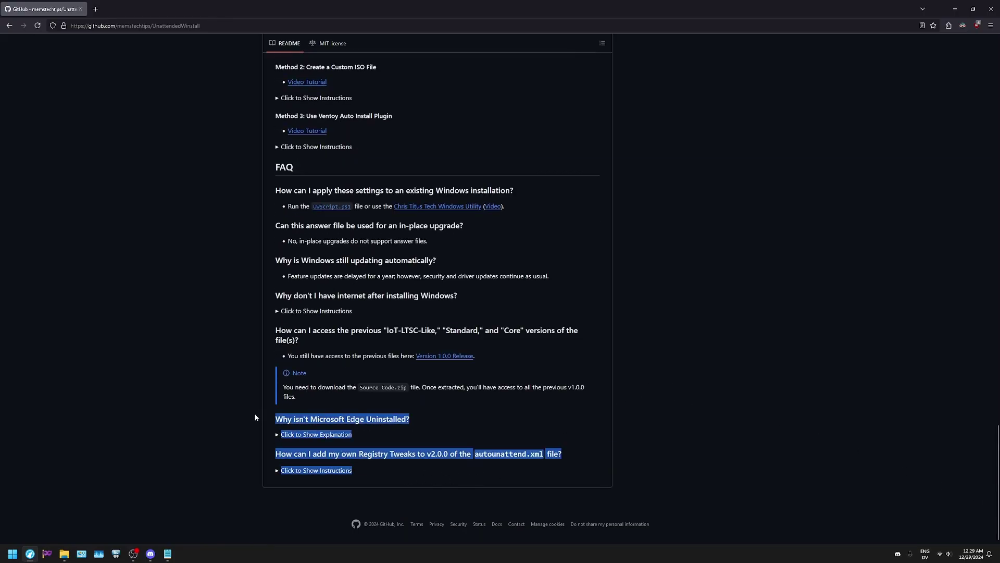
{"action": "left_click", "coordinate": [254, 413]}
Read the README's WIMUtil usage instructions and old installation methods, return to the introduction, and minimize the browser
{"action": "scroll", "coordinate": [438, 292], "scroll_direction": "up", "scroll_amount": 15}
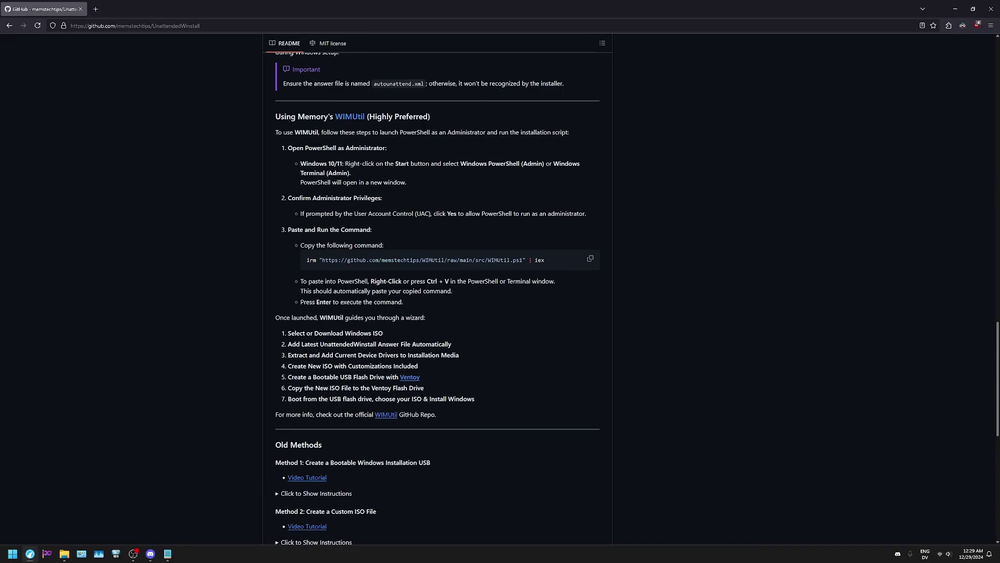
{"action": "scroll", "coordinate": [437, 291], "scroll_direction": "down", "scroll_amount": 10}
{"action": "scroll", "coordinate": [480, 367], "scroll_direction": "down", "scroll_amount": 10}
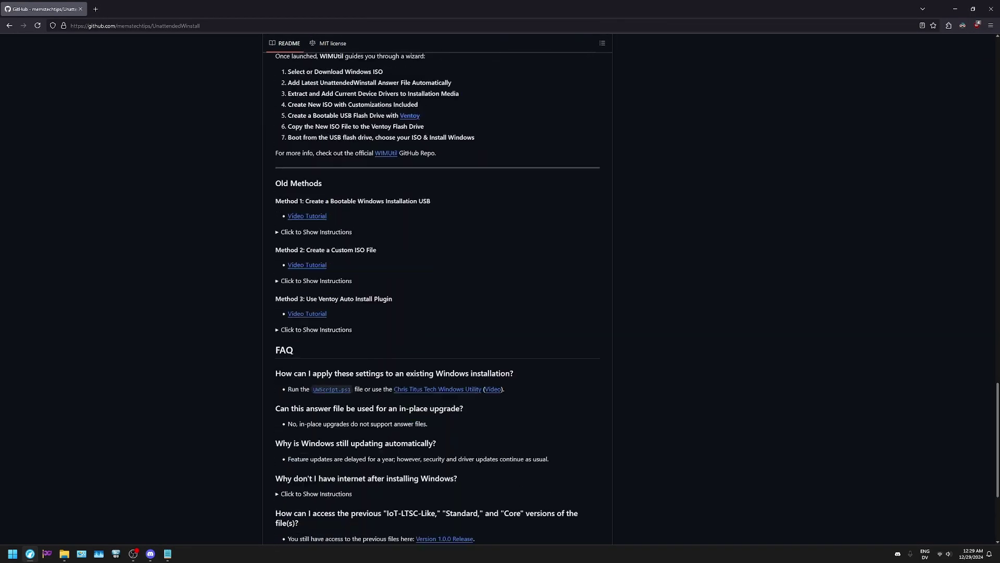
{"action": "scroll", "coordinate": [480, 368], "scroll_direction": "up", "scroll_amount": 7}
{"action": "scroll", "coordinate": [486, 356], "scroll_direction": "up", "scroll_amount": 1}
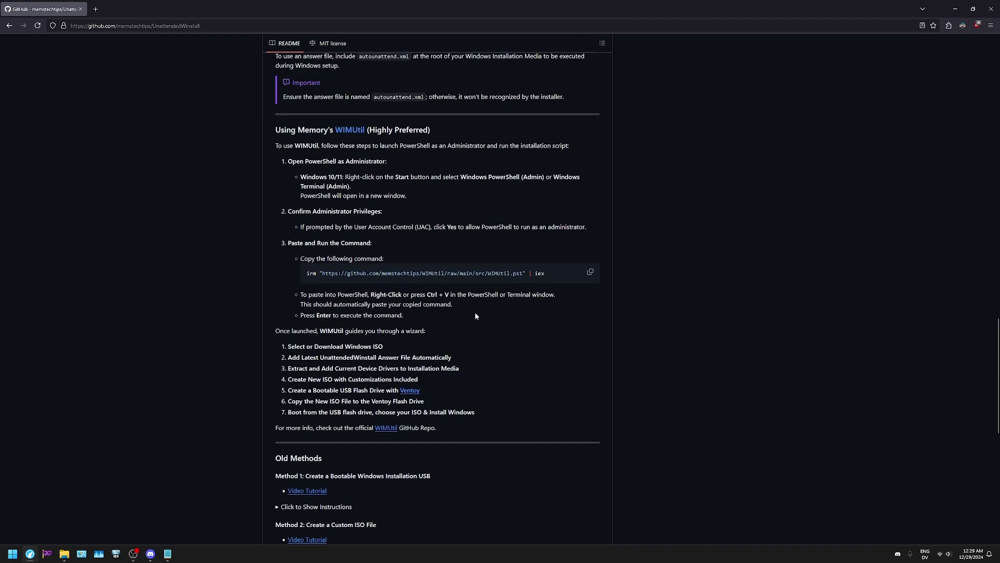
{"action": "scroll", "coordinate": [414, 289], "scroll_direction": "up", "scroll_amount": 4}
{"action": "scroll", "coordinate": [401, 303], "scroll_direction": "down", "scroll_amount": 12}
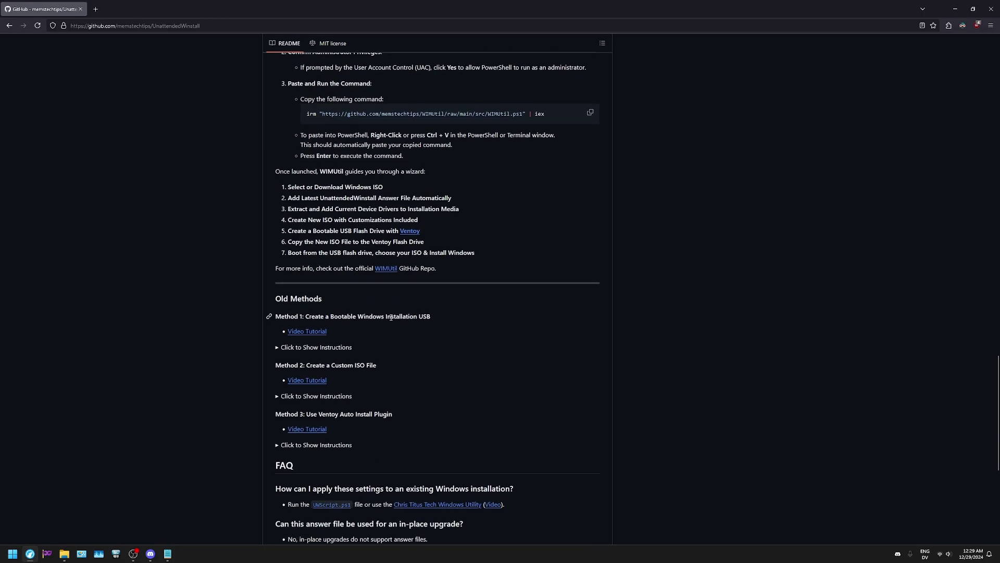
{"action": "scroll", "coordinate": [411, 300], "scroll_direction": "down", "scroll_amount": 1}
{"action": "scroll", "coordinate": [415, 320], "scroll_direction": "up", "scroll_amount": 5}
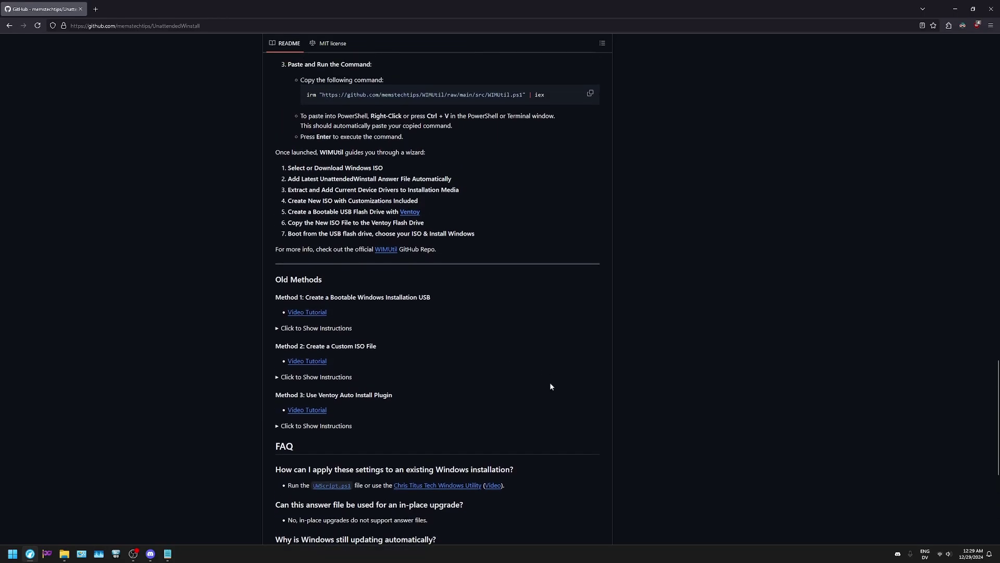
{"action": "scroll", "coordinate": [438, 297], "scroll_direction": "up", "scroll_amount": 8}
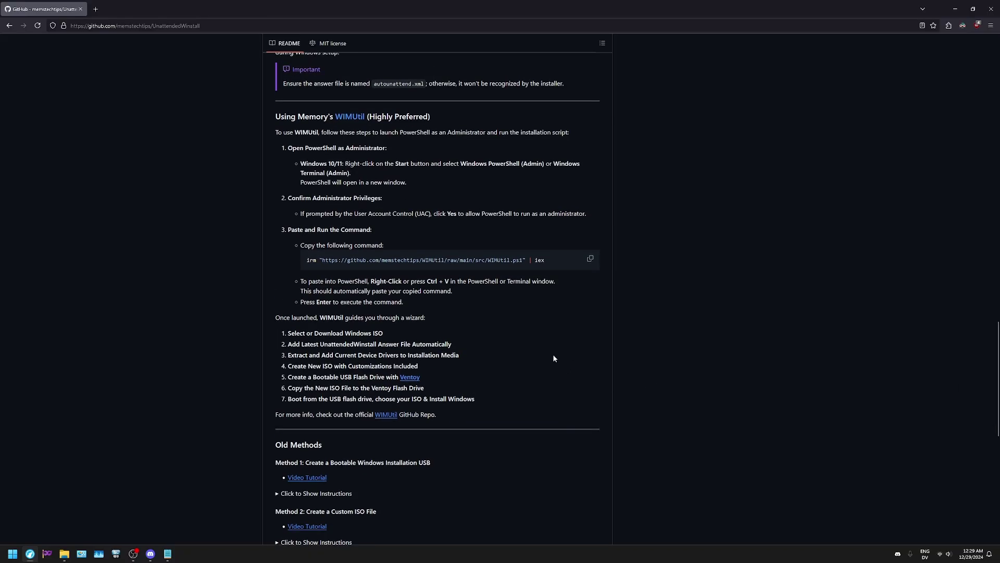
{"action": "scroll", "coordinate": [975, 427], "scroll_direction": "up", "scroll_amount": 1}
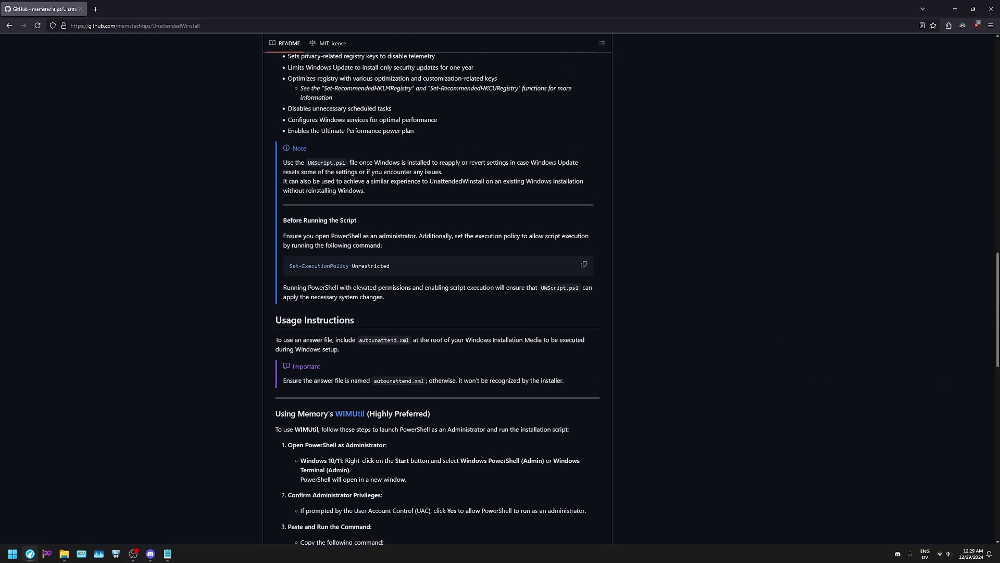
{"action": "scroll", "coordinate": [524, 234], "scroll_direction": "up", "scroll_amount": 10}
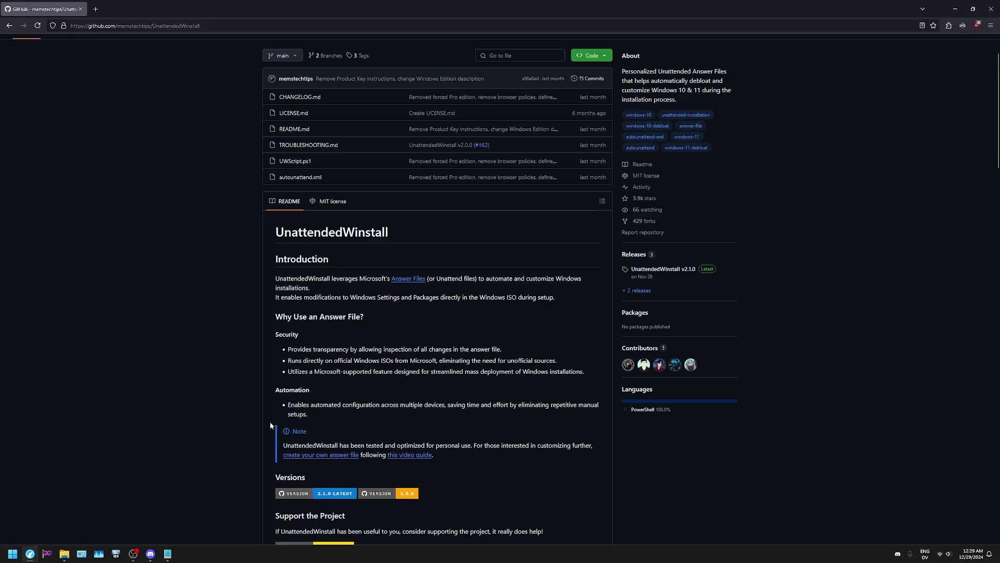
{"action": "left_click", "coordinate": [30, 553]}
Examine the running processes in Task Manager sorted by highest memory use, and close it
{"action": "left_click", "coordinate": [98, 553]}
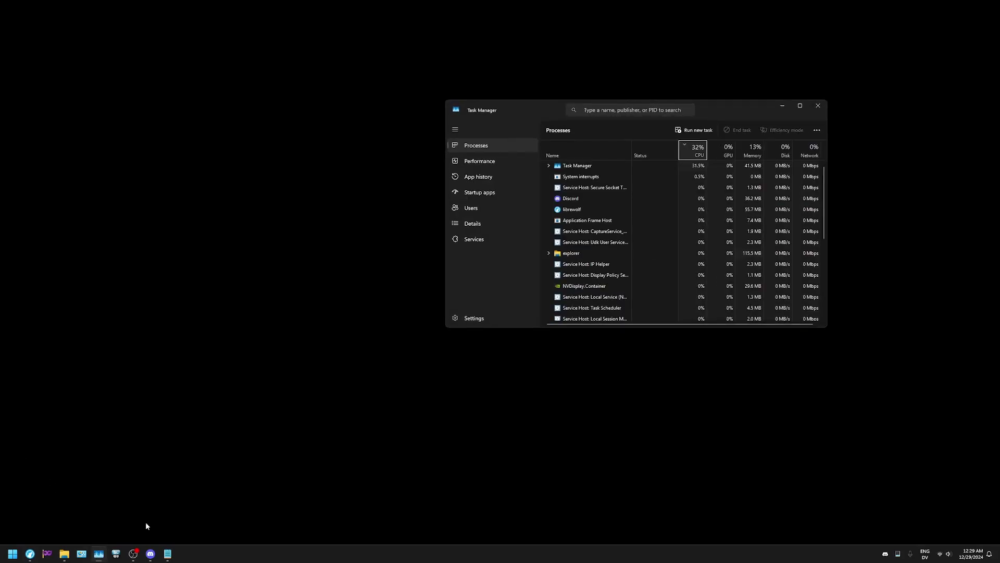
{"action": "left_click_drag", "start_coordinate": [739, 109], "coordinate": [527, 147]}
{"action": "left_click", "coordinate": [542, 191]}
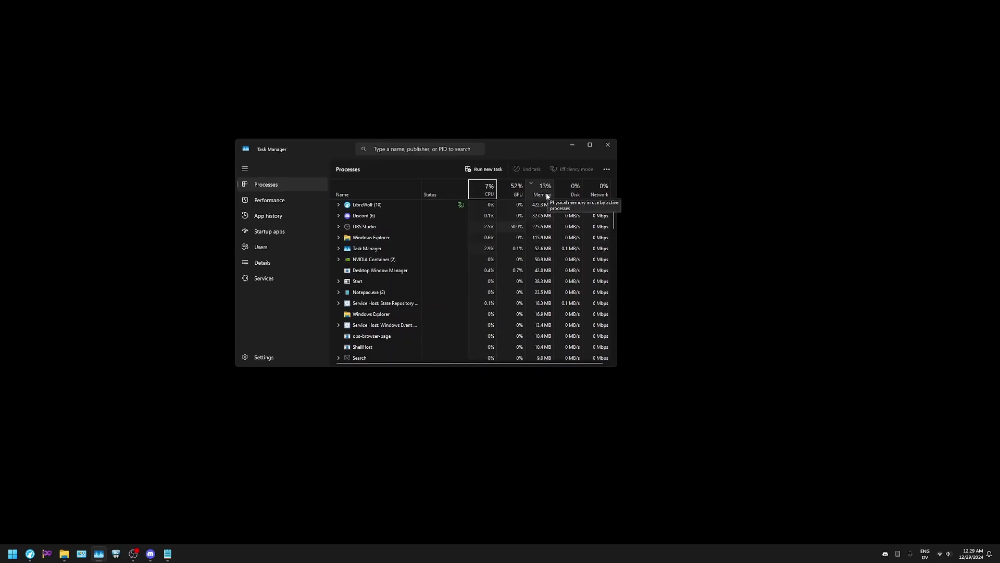
{"action": "left_click", "coordinate": [543, 192]}
{"action": "left_click", "coordinate": [543, 192]}
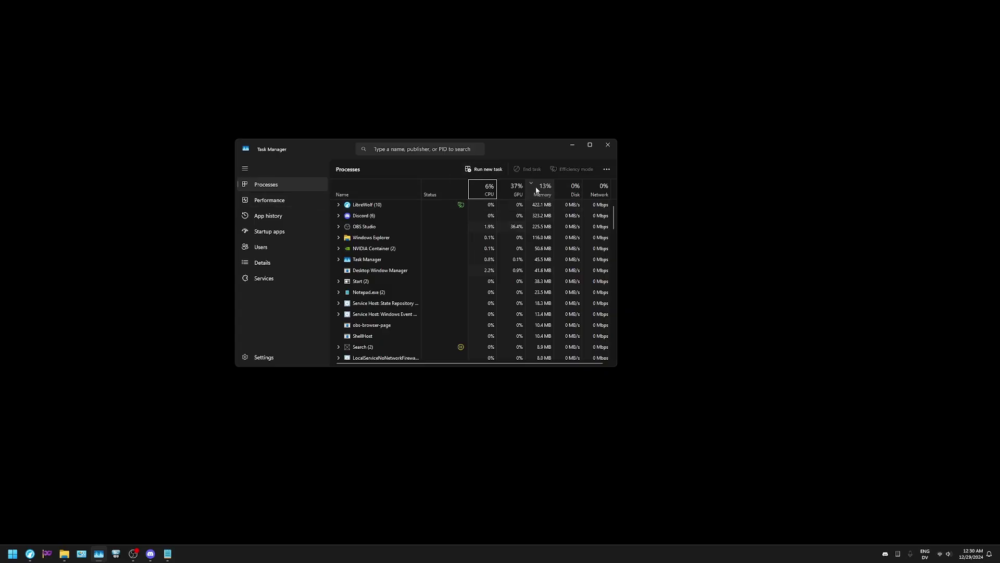
{"action": "left_click", "coordinate": [607, 146]}
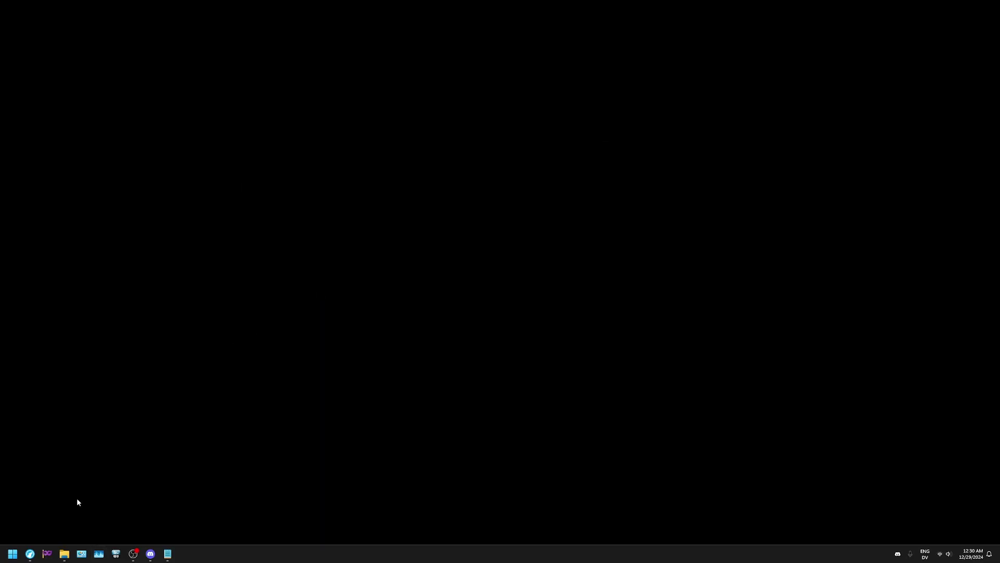
Glance at the UnattendedWinstall page, return to the desktop, and check the Windows Update and System pages in Windows Settings
{"action": "left_click", "coordinate": [29, 553]}
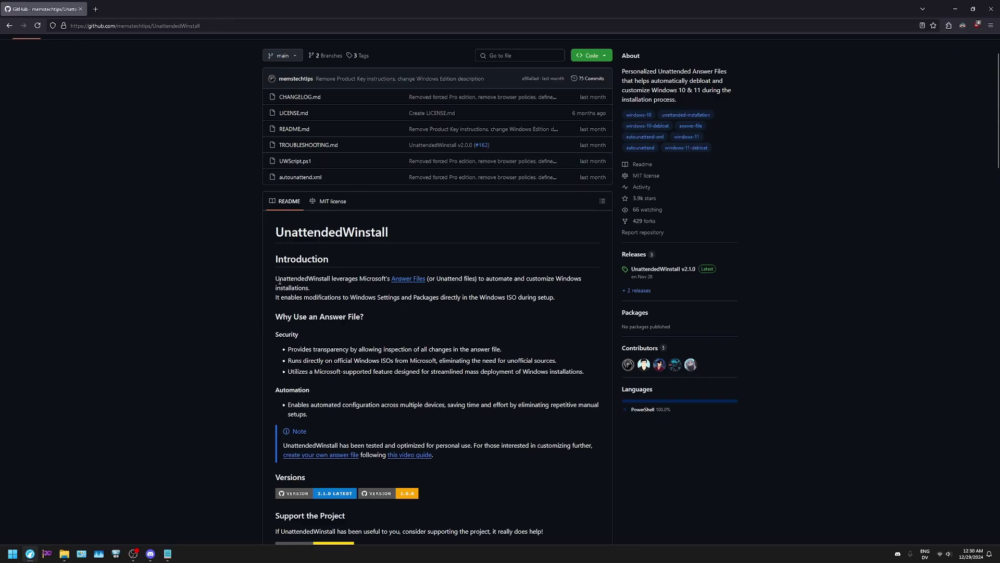
{"action": "key", "text": "super+d"}
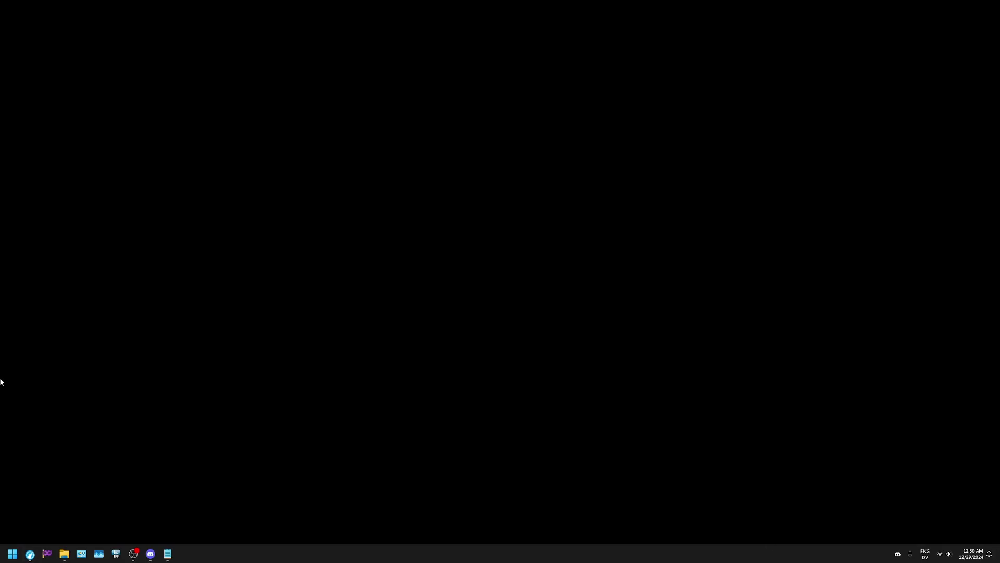
{"action": "right_click", "coordinate": [13, 554]}
{"action": "left_click", "coordinate": [46, 471]}
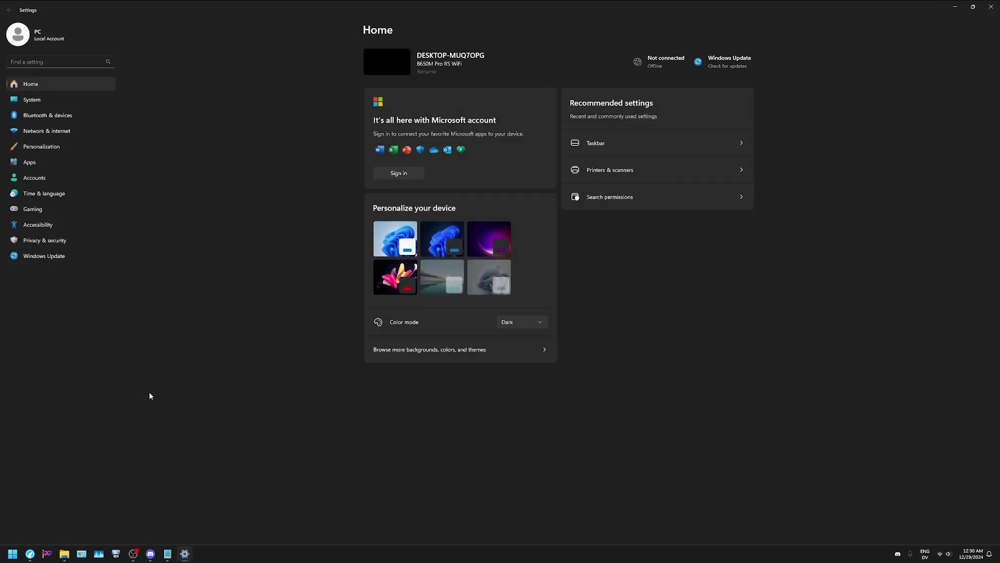
{"action": "left_click", "coordinate": [70, 259]}
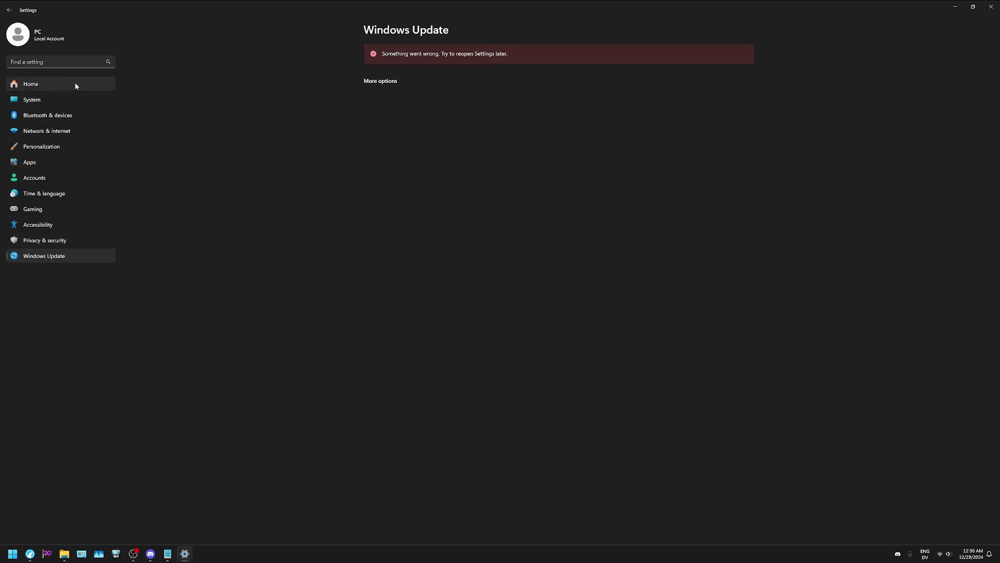
{"action": "left_click", "coordinate": [67, 103]}
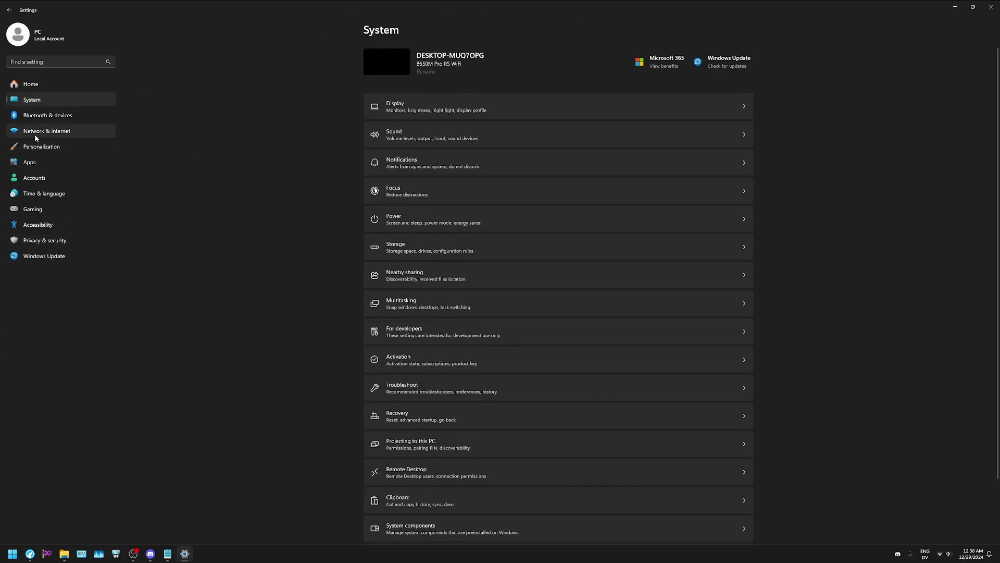
{"action": "left_click", "coordinate": [70, 254]}
Open Windows Security from the Privacy & security settings, check the Virus & threat protection page, and close Windows Security
{"action": "left_click", "coordinate": [62, 241]}
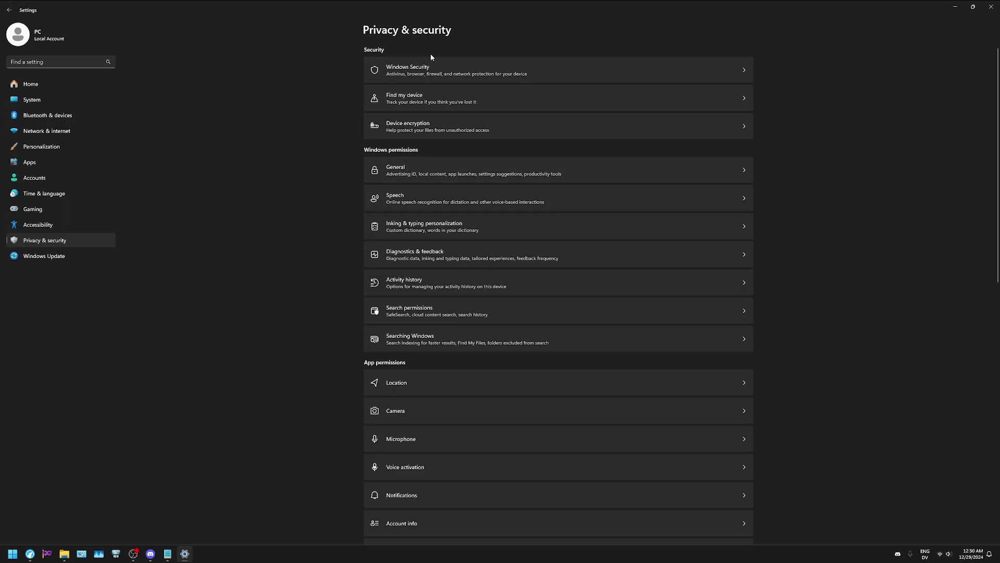
{"action": "left_click", "coordinate": [407, 71]}
{"action": "left_click", "coordinate": [399, 73]}
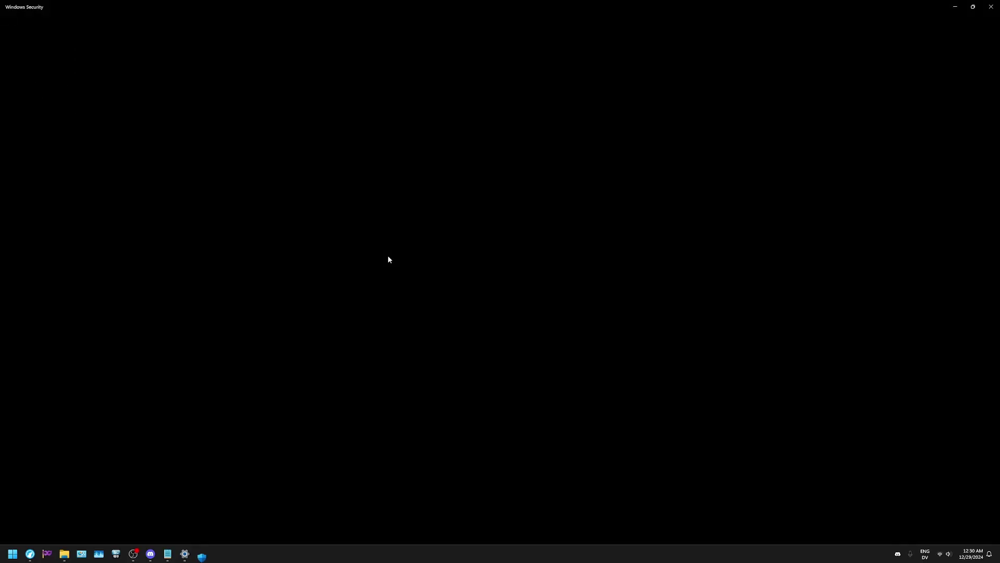
{"action": "left_click", "coordinate": [201, 133]}
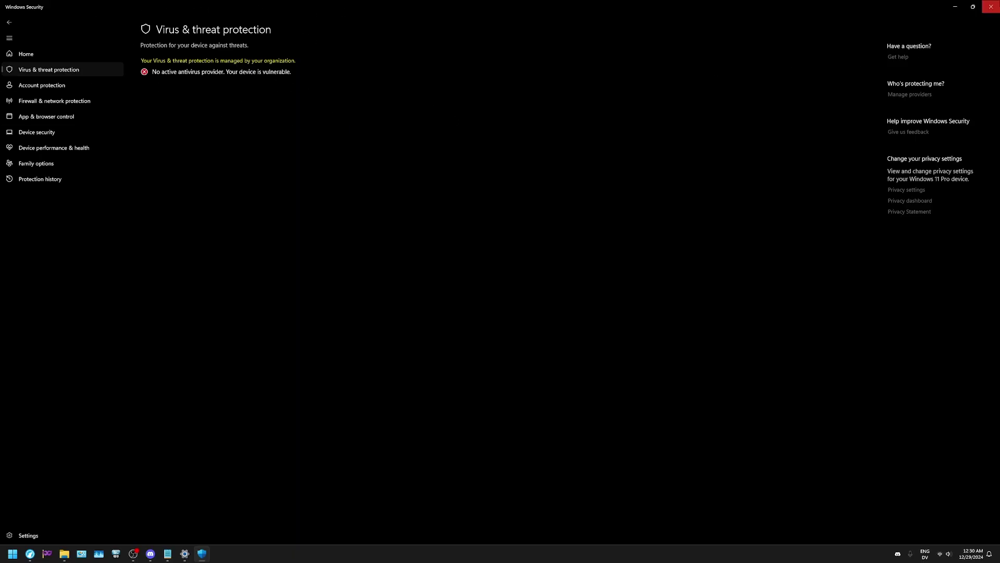
{"action": "left_click", "coordinate": [991, 7]}
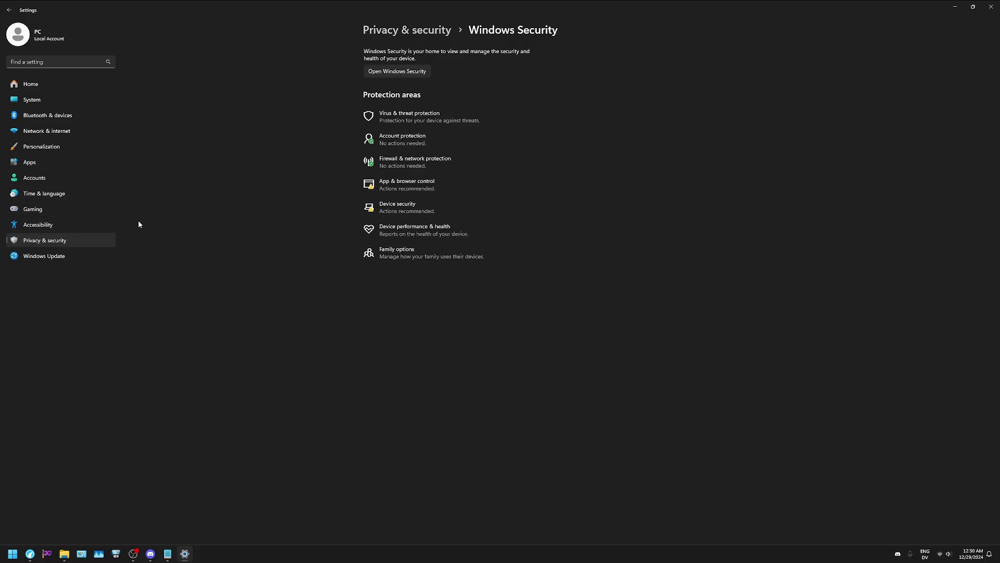
Search Settings for "memory", open Core isolation to examine the memory integrity options, and close Windows Security
{"action": "left_click", "coordinate": [84, 63]}
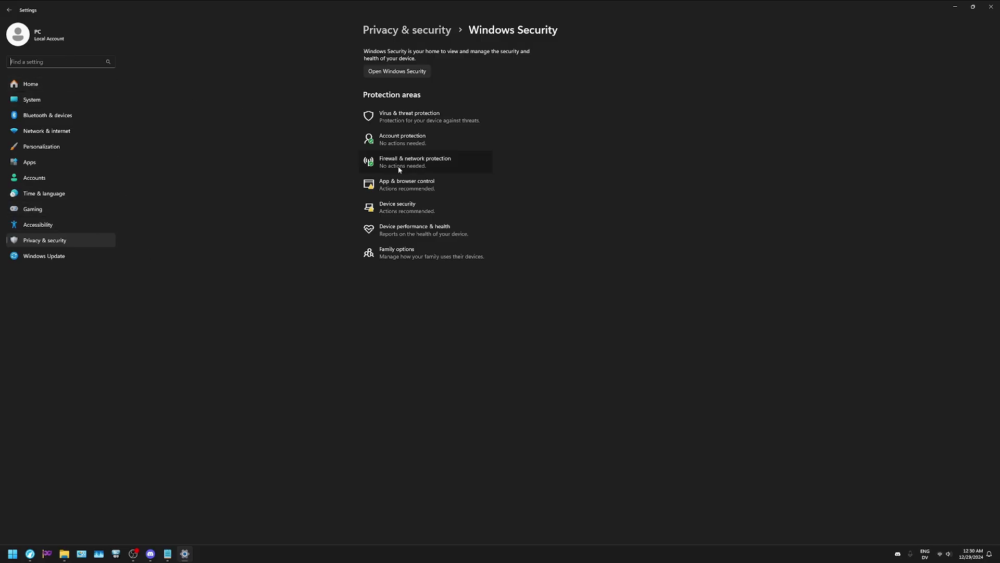
{"action": "type", "text": "hmemory"}
{"action": "key", "text": "ctrl+a"}
{"action": "type", "text": "memory"}
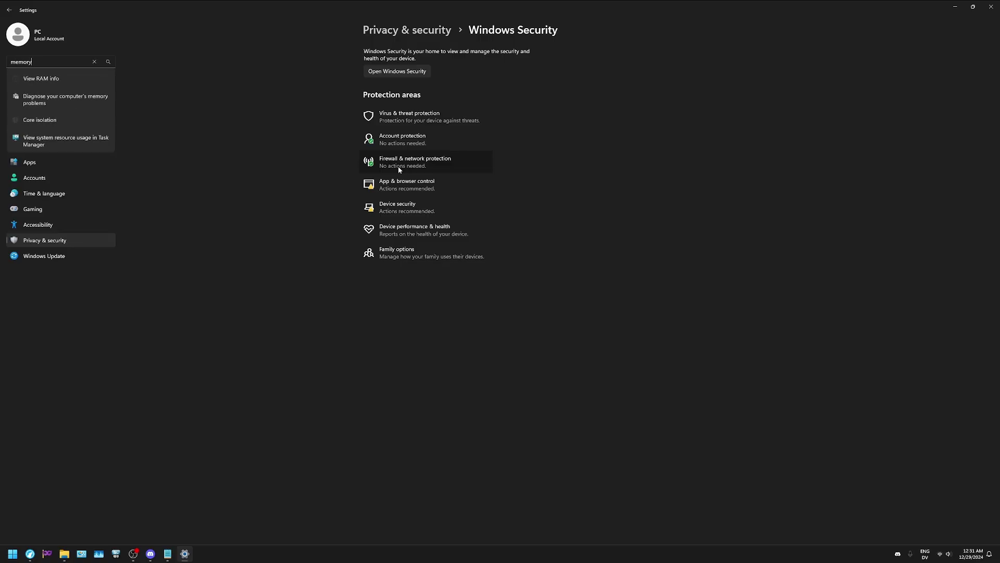
{"action": "left_click", "coordinate": [68, 122]}
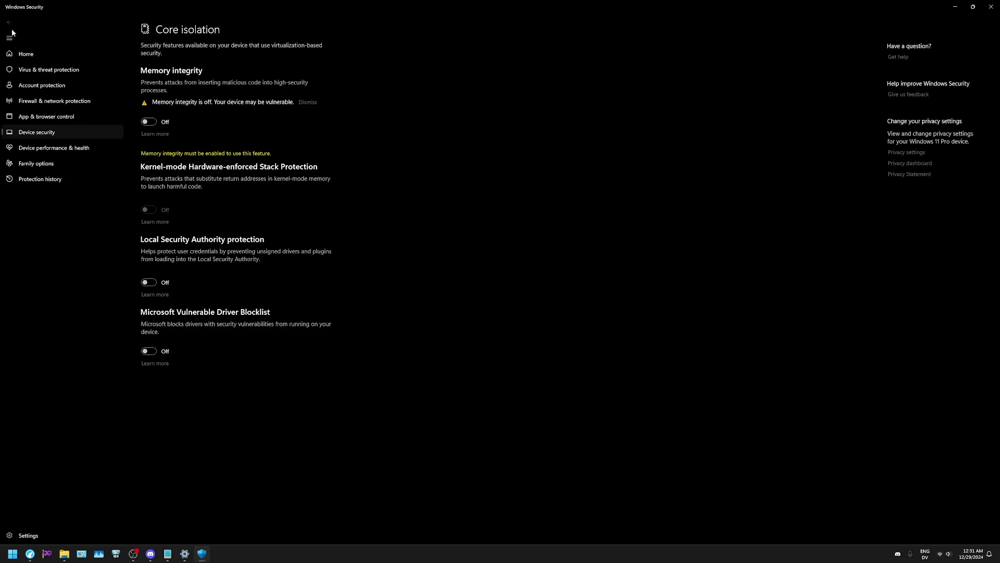
{"action": "left_click", "coordinate": [16, 54]}
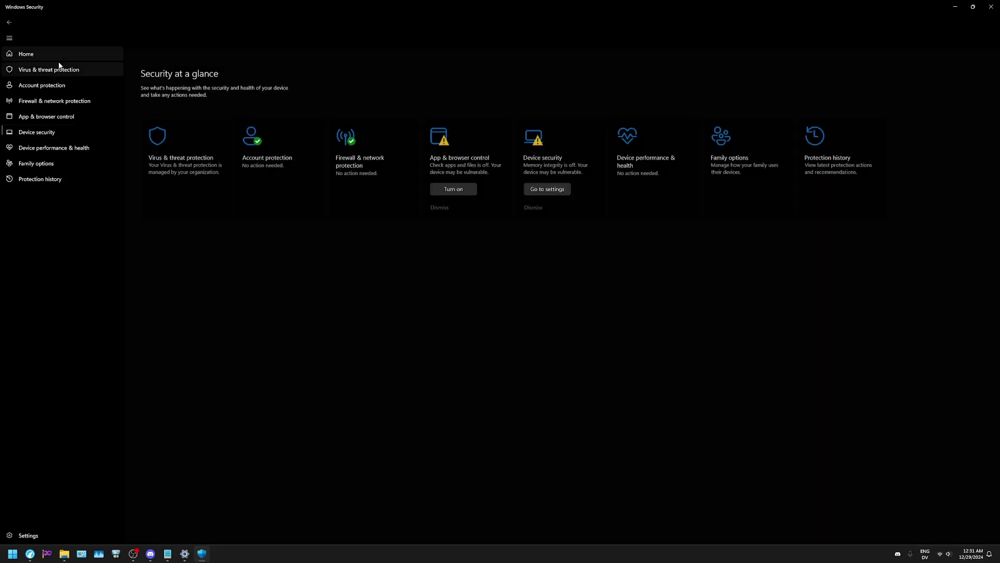
{"action": "left_click", "coordinate": [9, 21]}
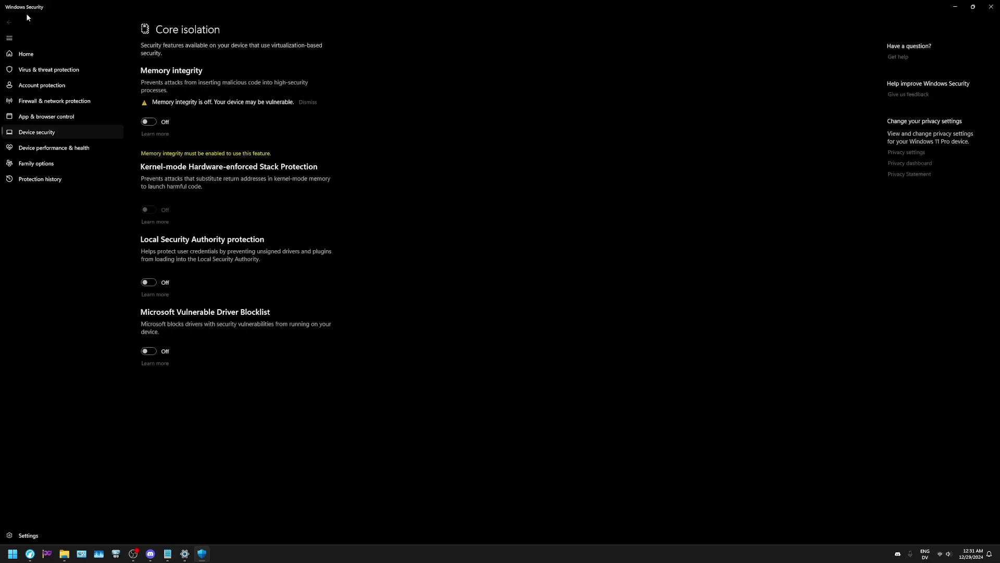
{"action": "left_click", "coordinate": [991, 6]}
Check the Game Bar and Game Mode pages in the Gaming settings
{"action": "left_click", "coordinate": [67, 100]}
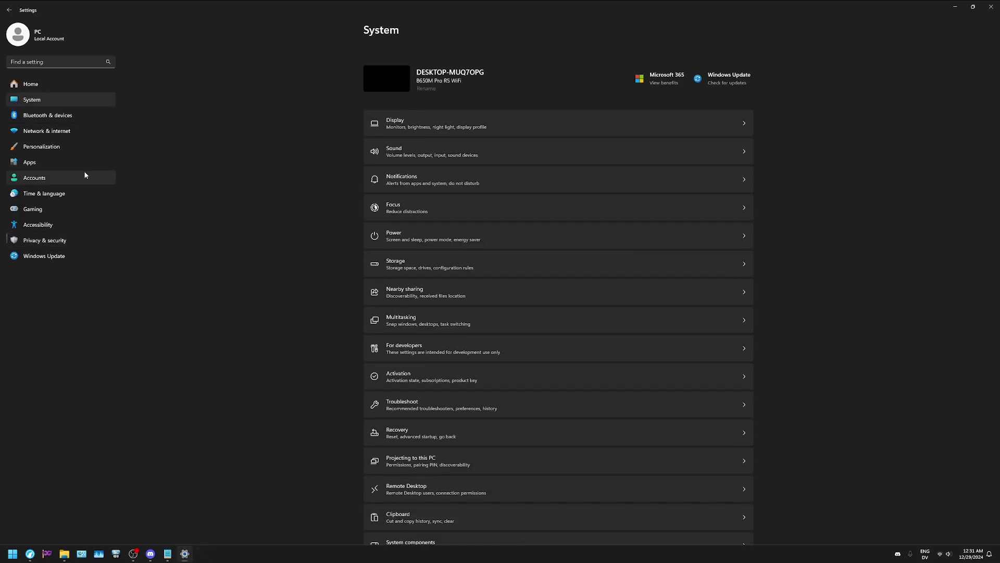
{"action": "left_click", "coordinate": [36, 209]}
{"action": "left_click", "coordinate": [528, 61]}
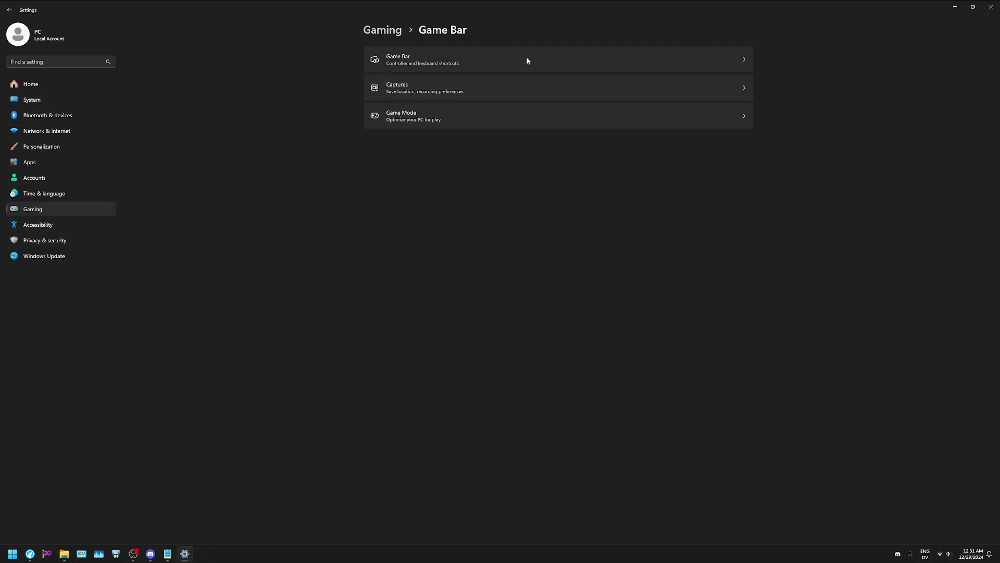
{"action": "left_click", "coordinate": [385, 32]}
{"action": "left_click", "coordinate": [477, 119]}
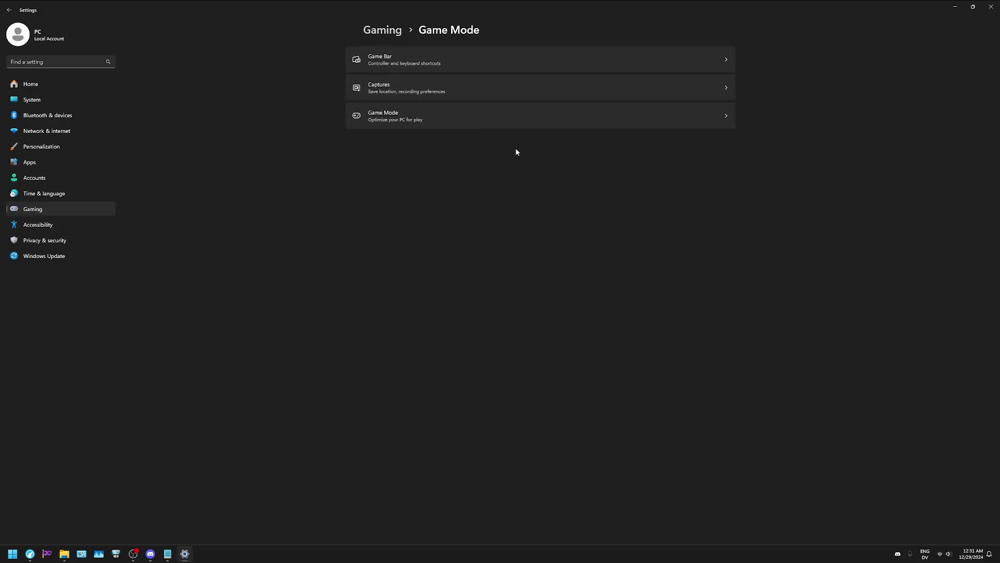
Open the Advanced display settings to check the monitor's resolution and refresh rate
{"action": "left_click", "coordinate": [55, 97]}
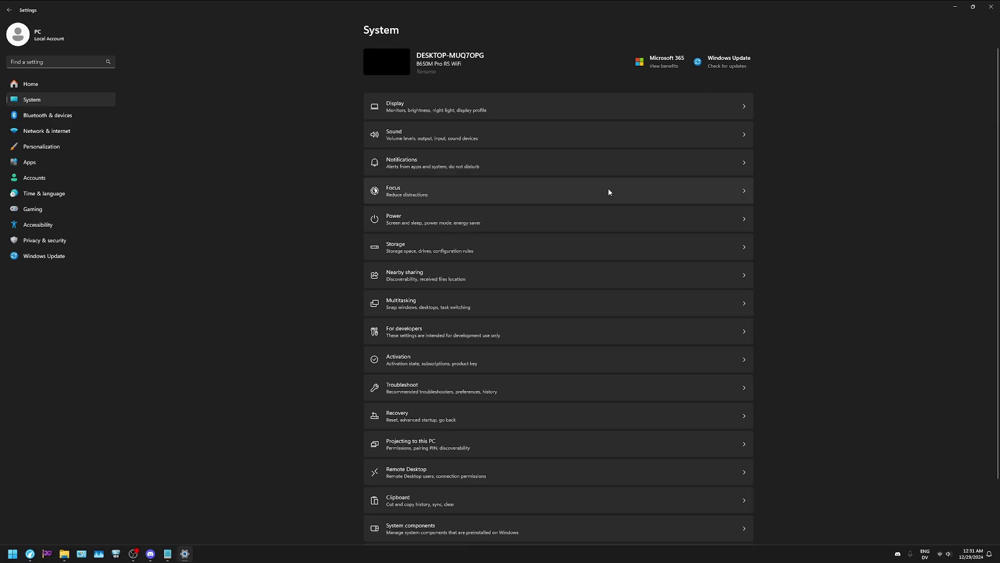
{"action": "left_click", "coordinate": [549, 105]}
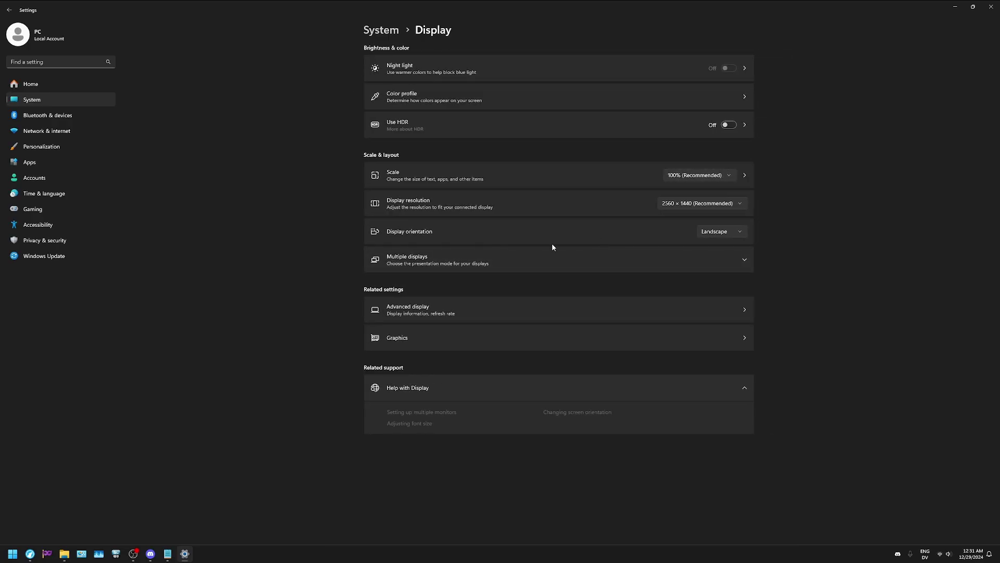
{"action": "left_click", "coordinate": [526, 310]}
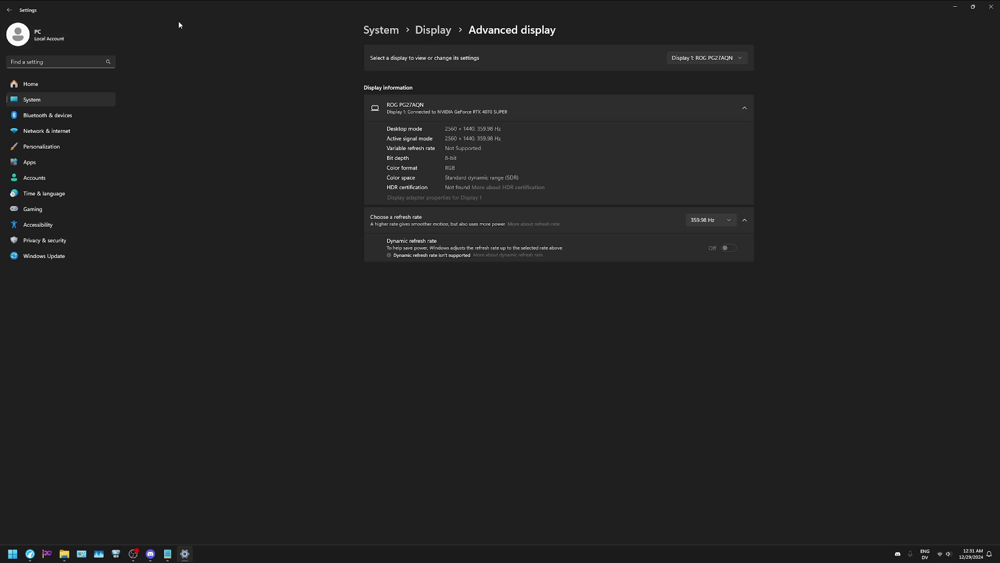
Examine the advanced graphics settings and the custom graphics options for VALORANT, and close Settings
{"action": "left_click", "coordinate": [433, 30]}
{"action": "left_click", "coordinate": [488, 339]}
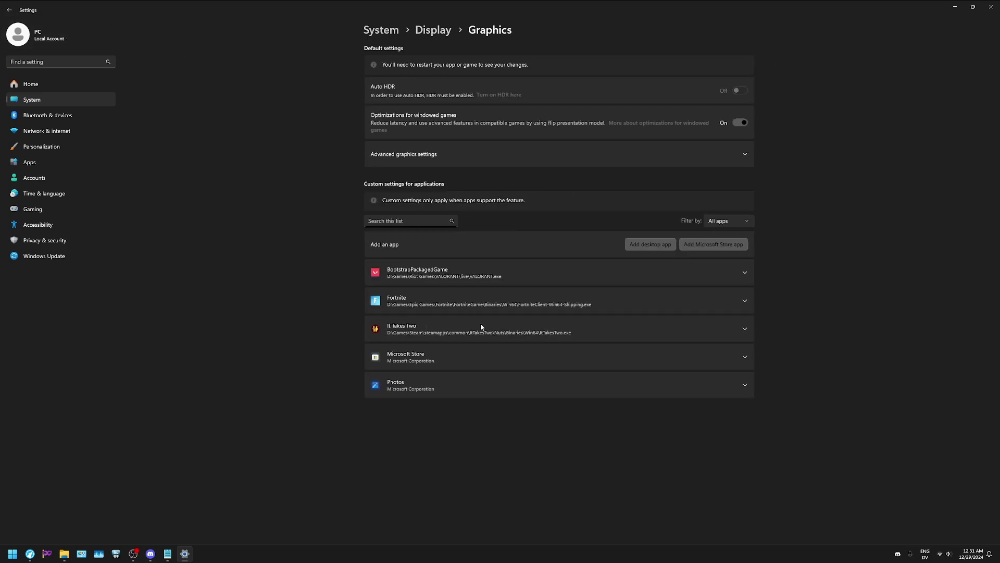
{"action": "left_click", "coordinate": [573, 153]}
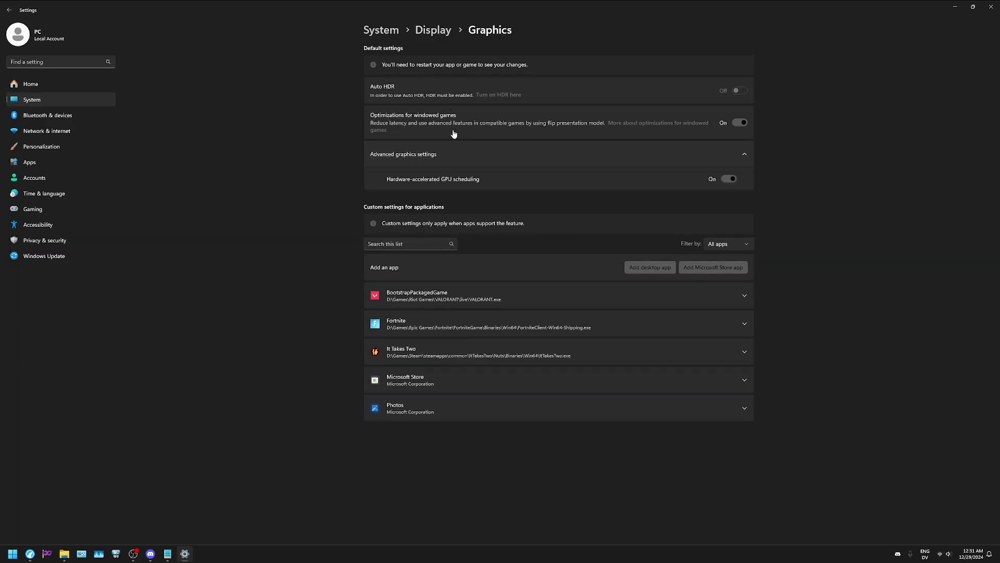
{"action": "left_click", "coordinate": [743, 296]}
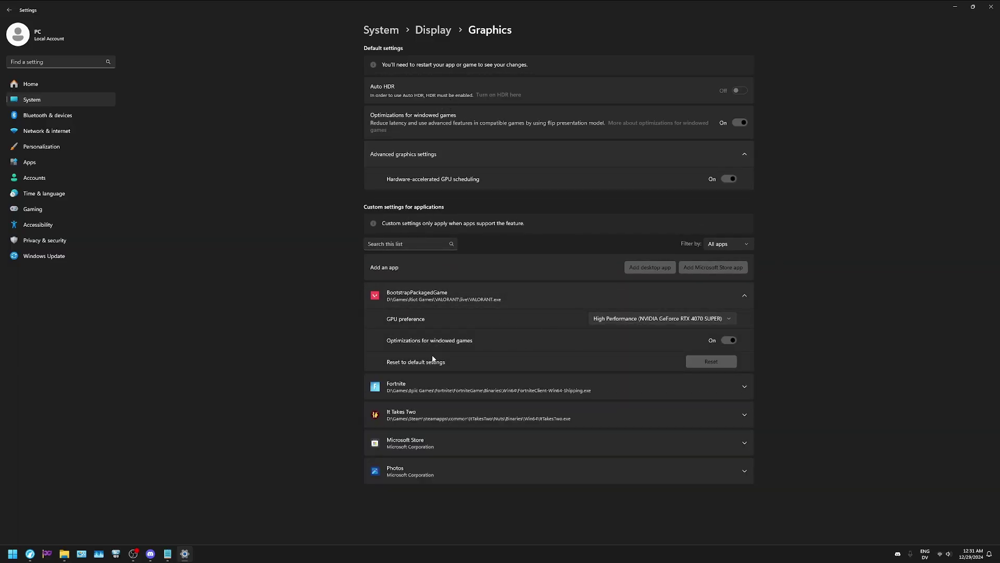
{"action": "left_click", "coordinate": [646, 288]}
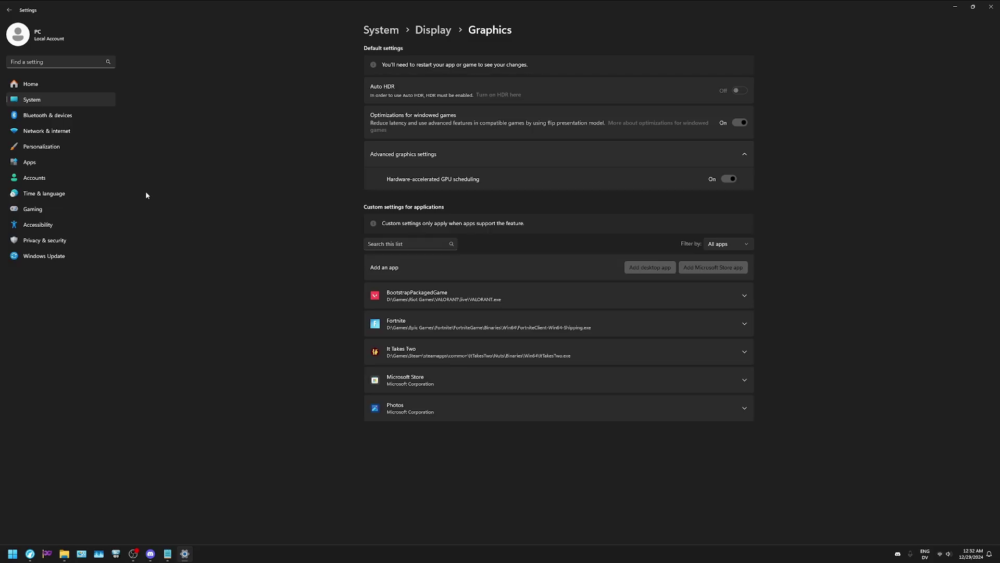
{"action": "left_click", "coordinate": [33, 84]}
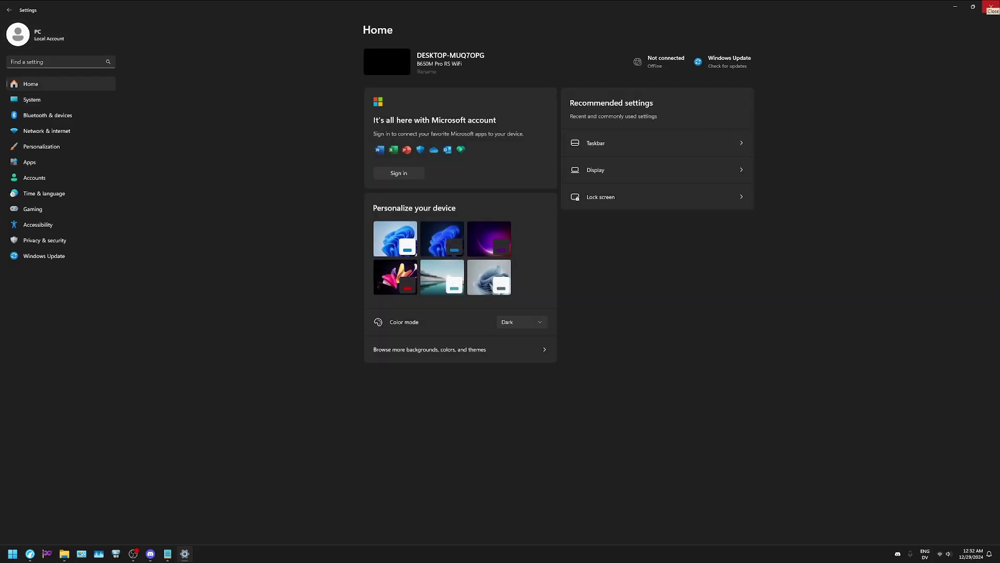
{"action": "left_click", "coordinate": [991, 7]}
Open the Services console, look over the list, and sort the services by startup type
{"action": "key", "text": "super"}
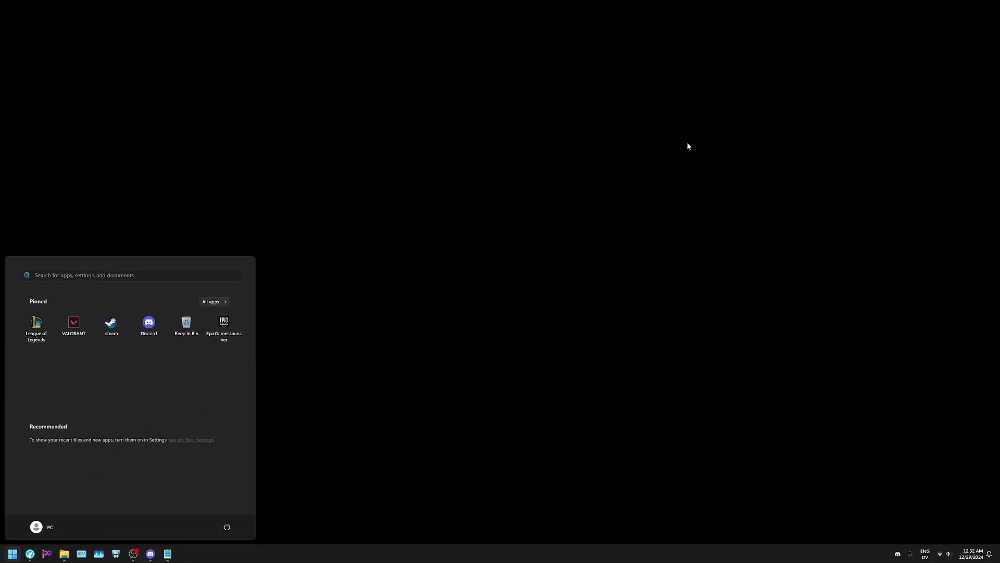
{"action": "type", "text": "services"}
{"action": "key", "text": "Return"}
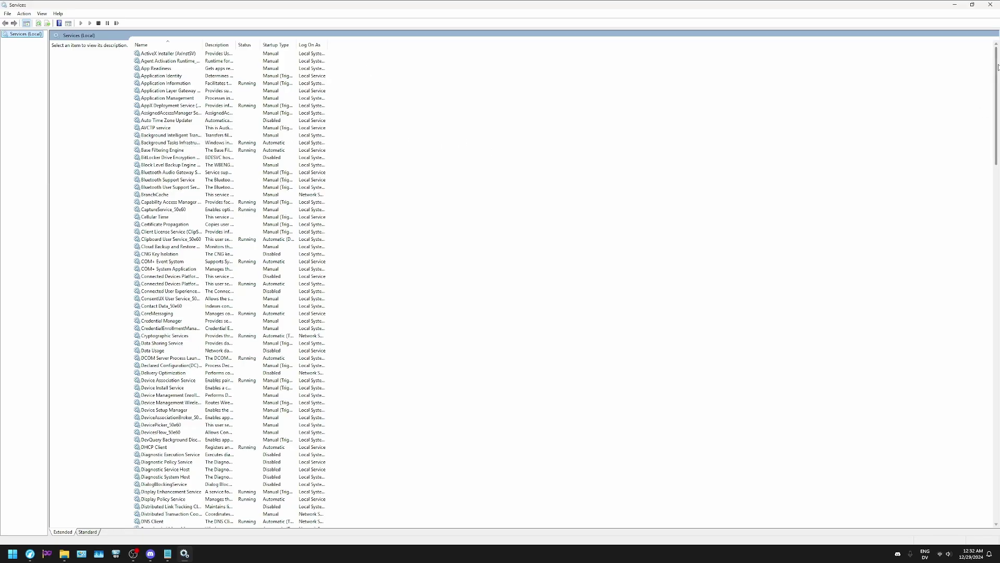
{"action": "left_click_drag", "start_coordinate": [996, 62], "coordinate": [999, 79]}
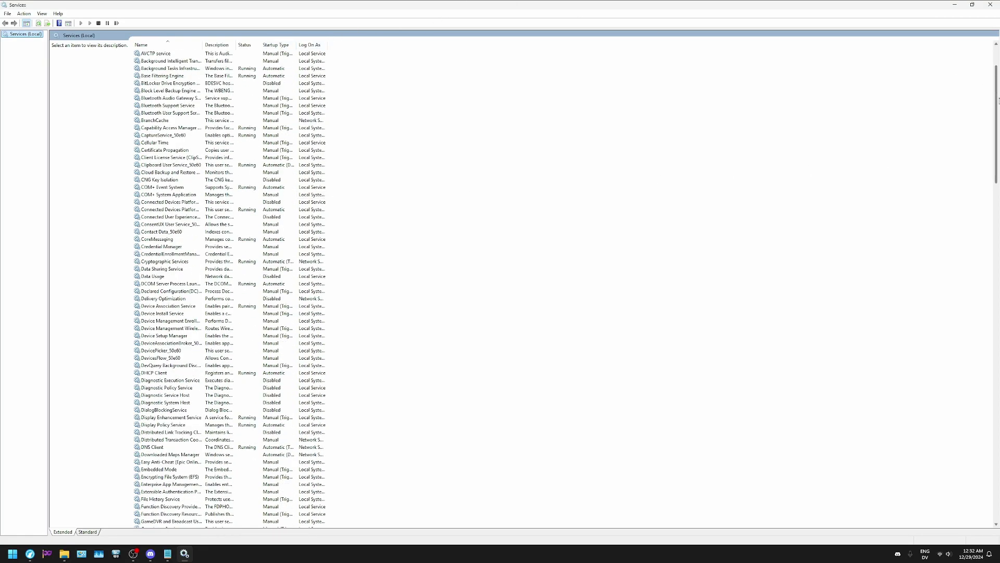
{"action": "left_click_drag", "start_coordinate": [996, 104], "coordinate": [997, 82]}
{"action": "left_click", "coordinate": [279, 46]}
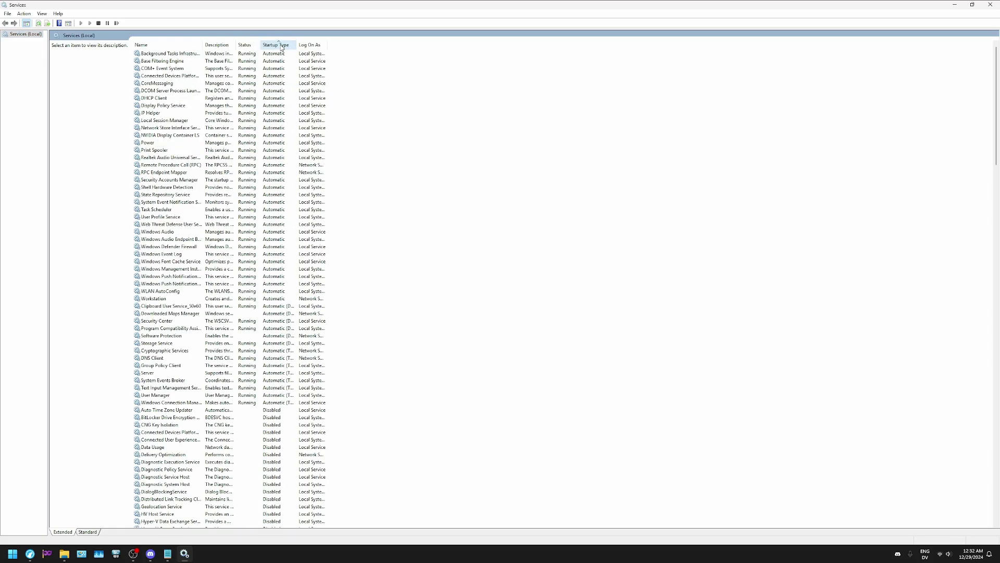
{"action": "left_click", "coordinate": [280, 47]}
{"action": "left_click", "coordinate": [280, 47]}
Examine the disabled services, including Windows Search, Xbox Live Networking Service, BitLocker, Data Usage and SysMain, and close the Services console
{"action": "scroll", "coordinate": [630, 260], "scroll_direction": "down", "scroll_amount": 8}
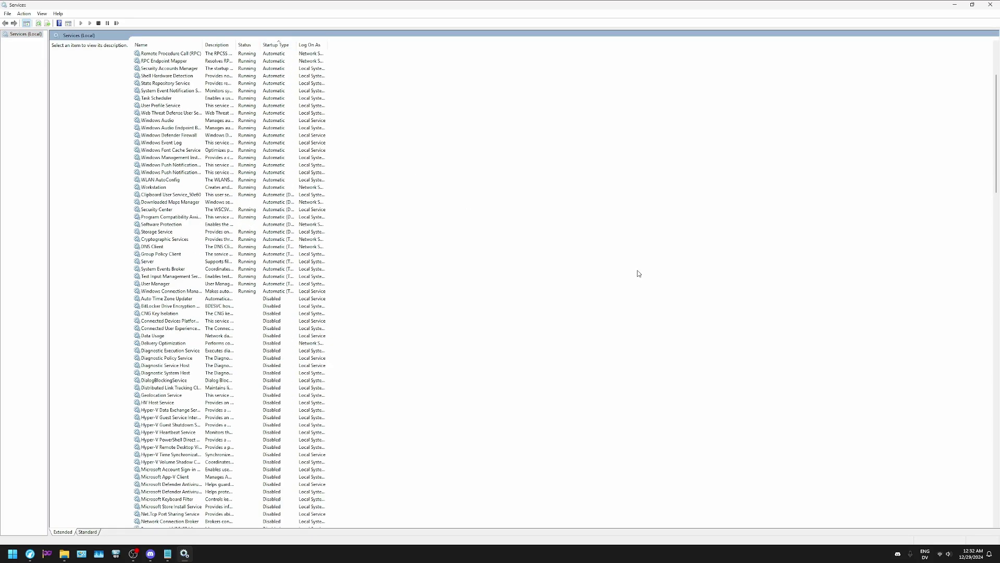
{"action": "left_click_drag", "start_coordinate": [997, 151], "coordinate": [998, 194]}
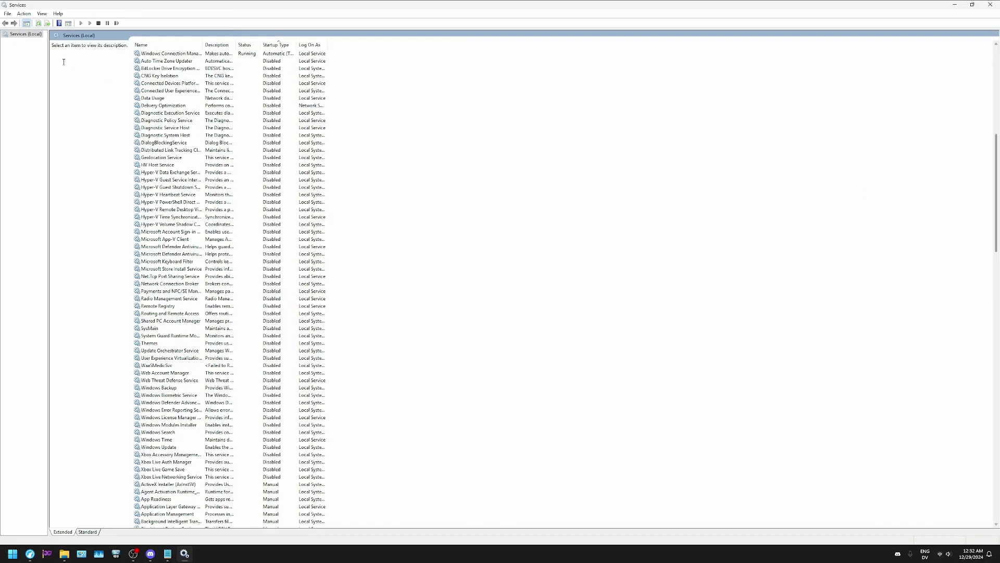
{"action": "scroll", "coordinate": [197, 214], "scroll_direction": "up", "scroll_amount": 1}
{"action": "left_click", "coordinate": [174, 389]}
{"action": "left_click", "coordinate": [186, 435]}
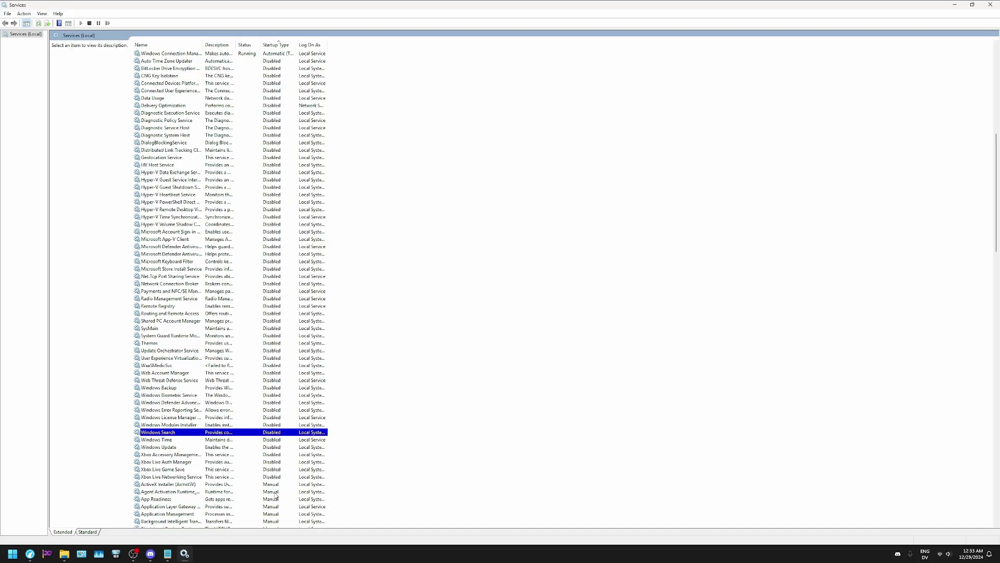
{"action": "left_click", "coordinate": [292, 476]}
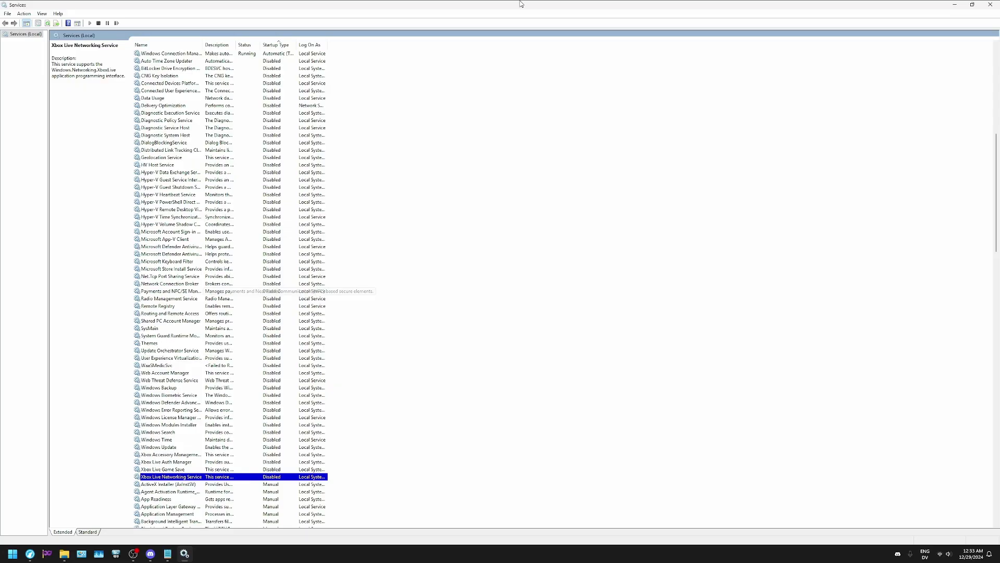
{"action": "left_click", "coordinate": [157, 69]}
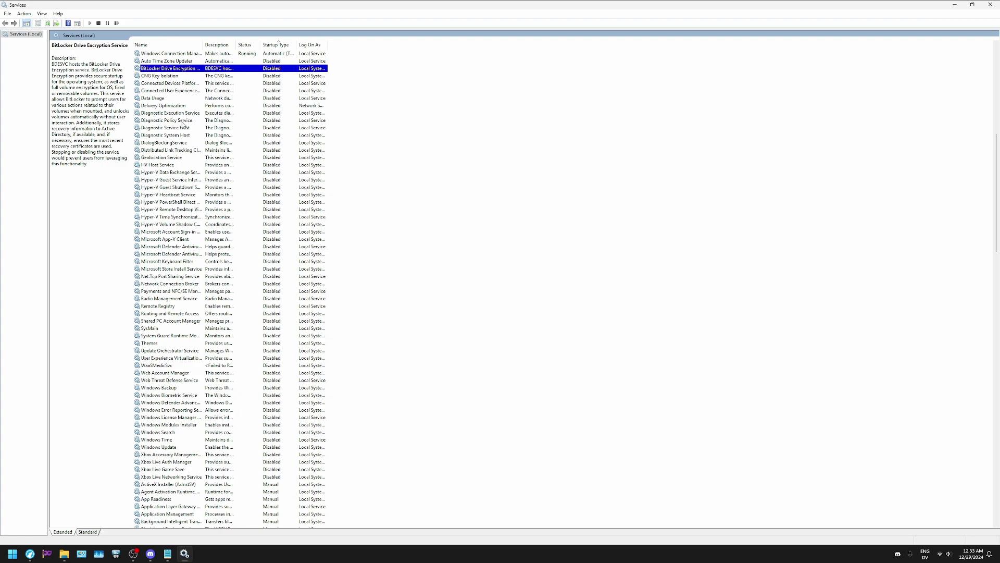
{"action": "left_click", "coordinate": [193, 99]}
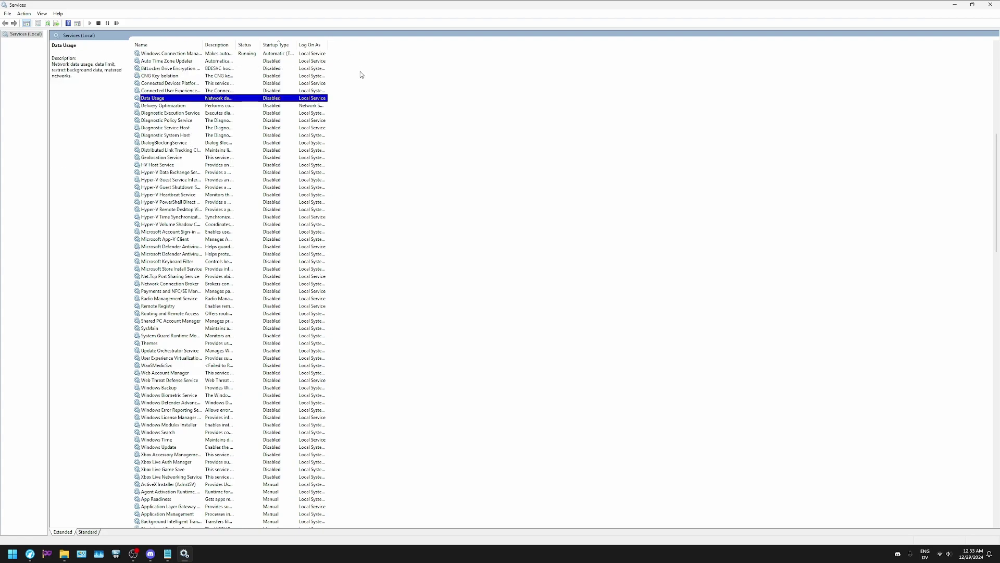
{"action": "key", "text": "s"}
{"action": "key", "text": "s"}
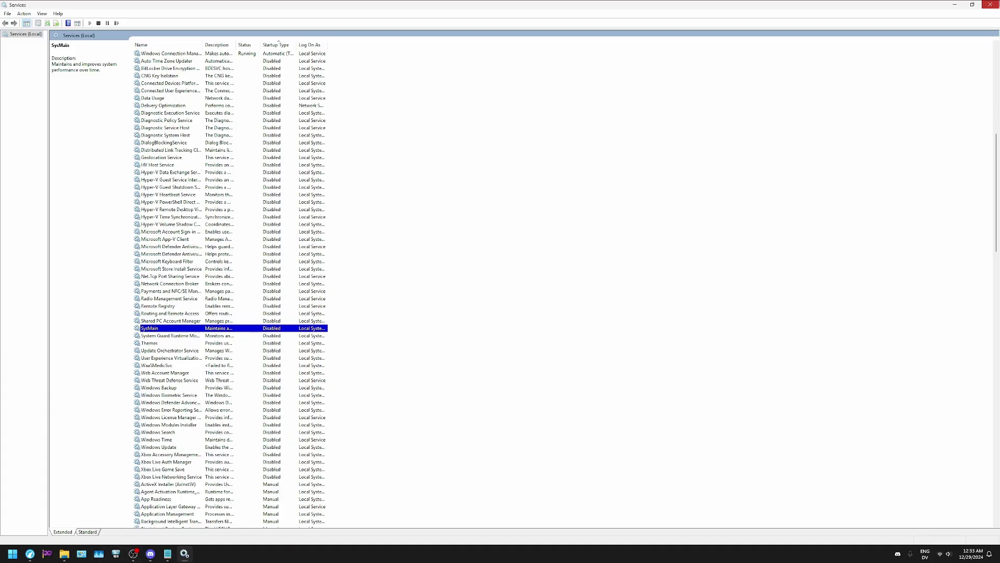
{"action": "left_click", "coordinate": [993, 7]}
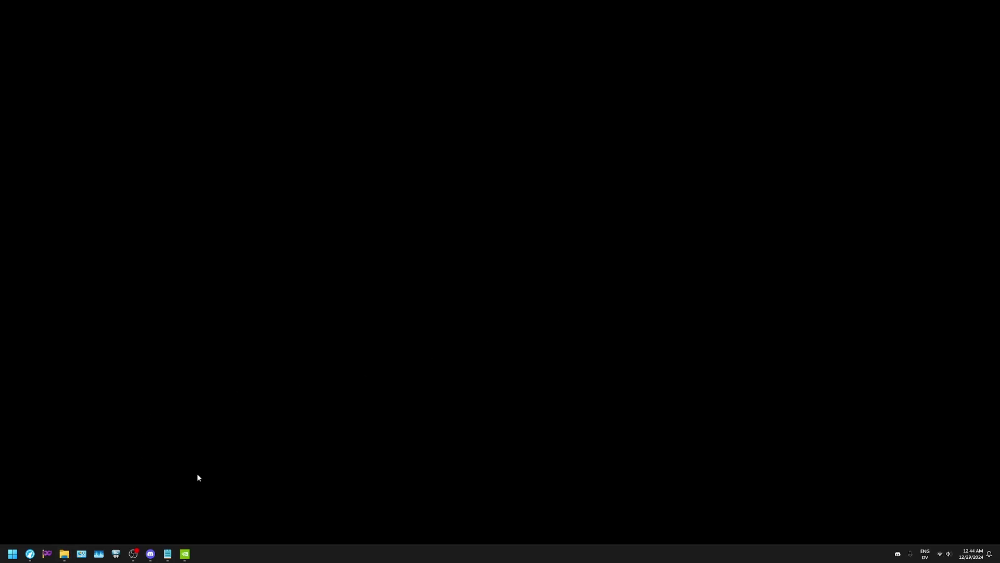
Switch to NVIDIA Control Panel's Manage 3D Settings page, and open Task Manager's performance view for the CPU
{"action": "left_click", "coordinate": [186, 553]}
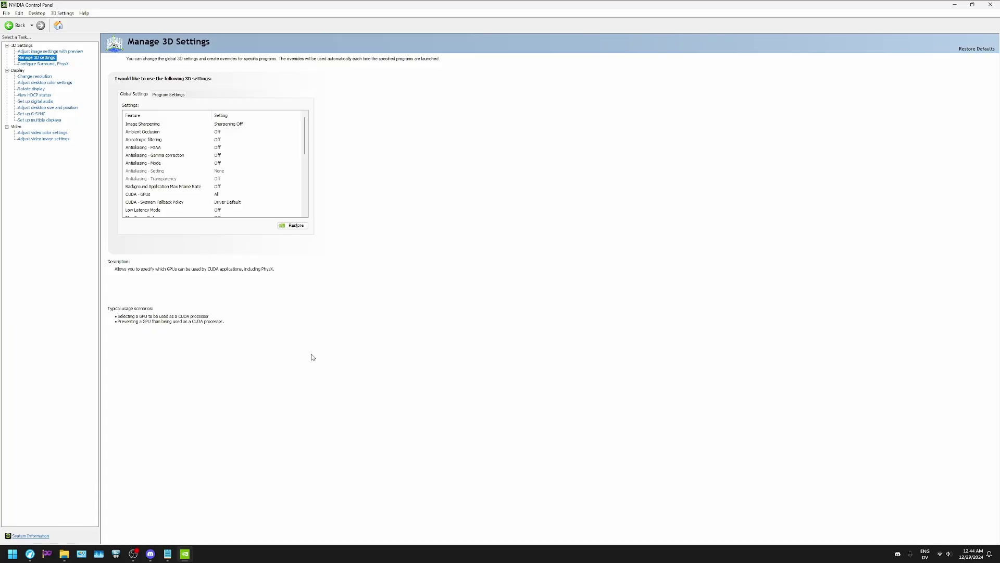
{"action": "left_click", "coordinate": [105, 559]}
{"action": "left_click", "coordinate": [313, 198]}
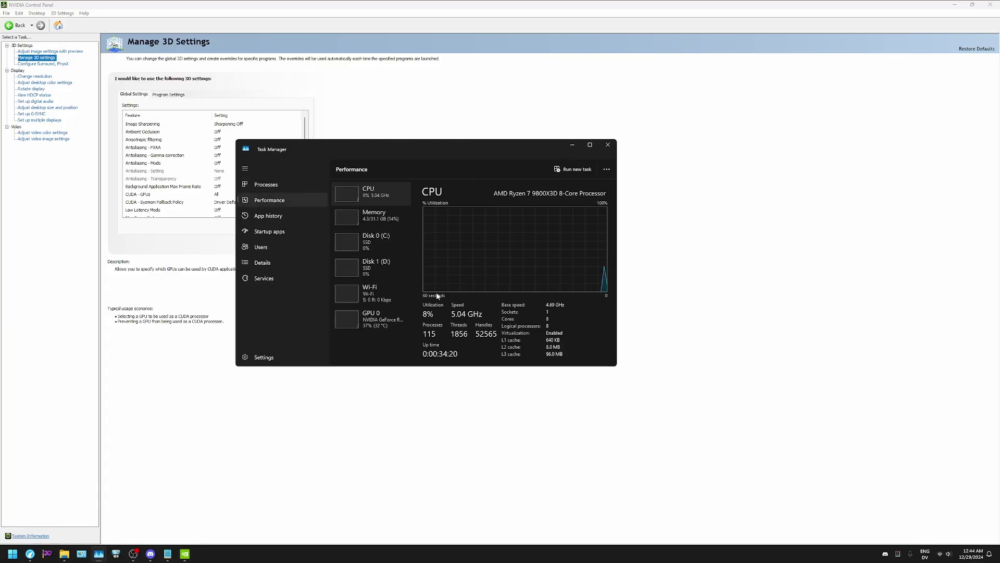